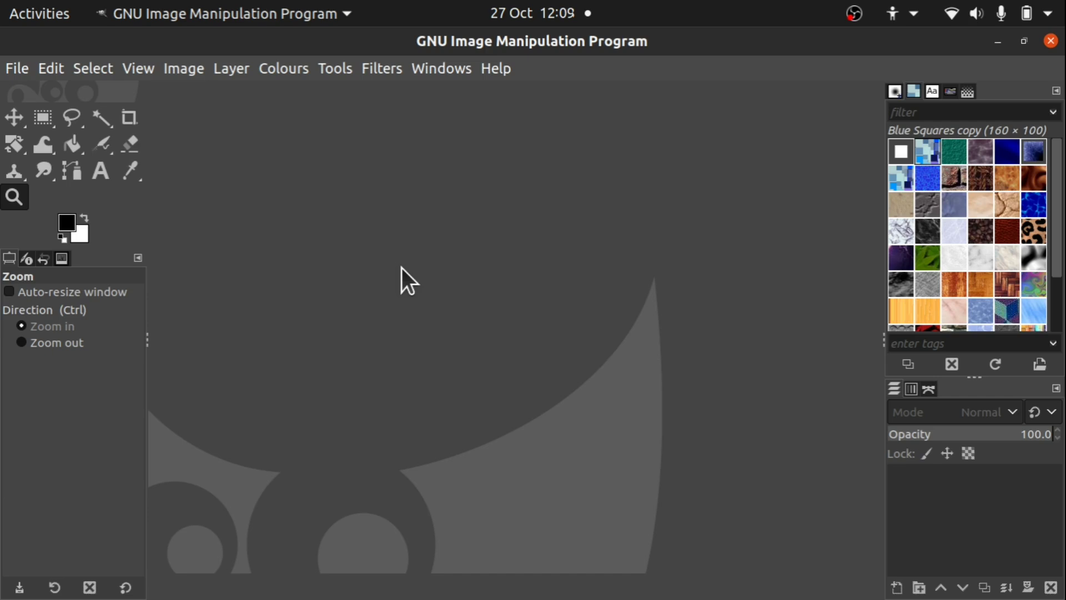
Step: Create a blank white 1920×1080 px image and select the Text tool
left_click(18, 69)
left_click(93, 96)
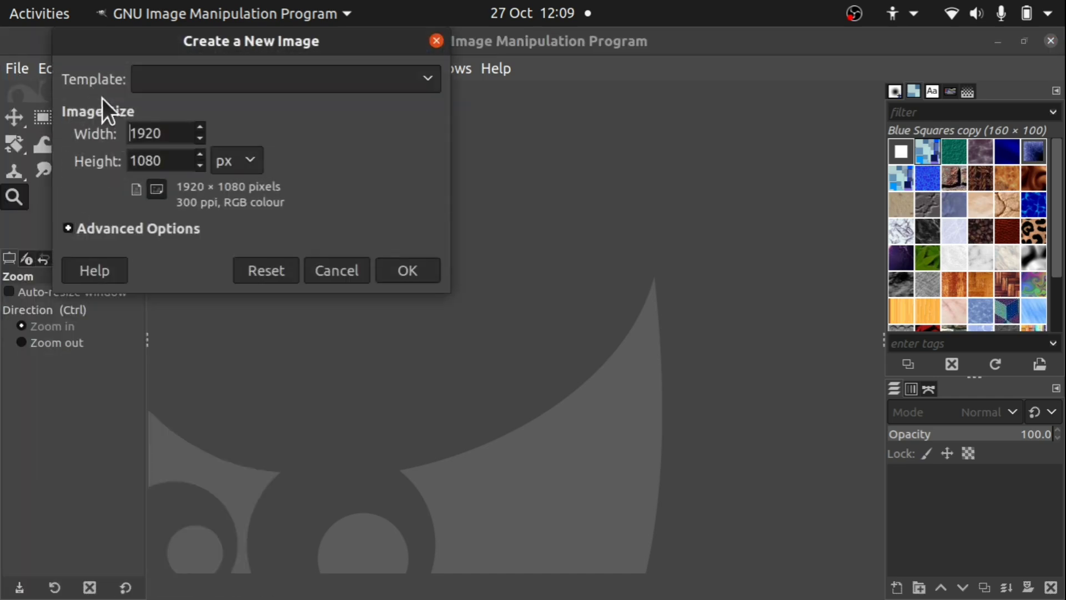
left_click(406, 271)
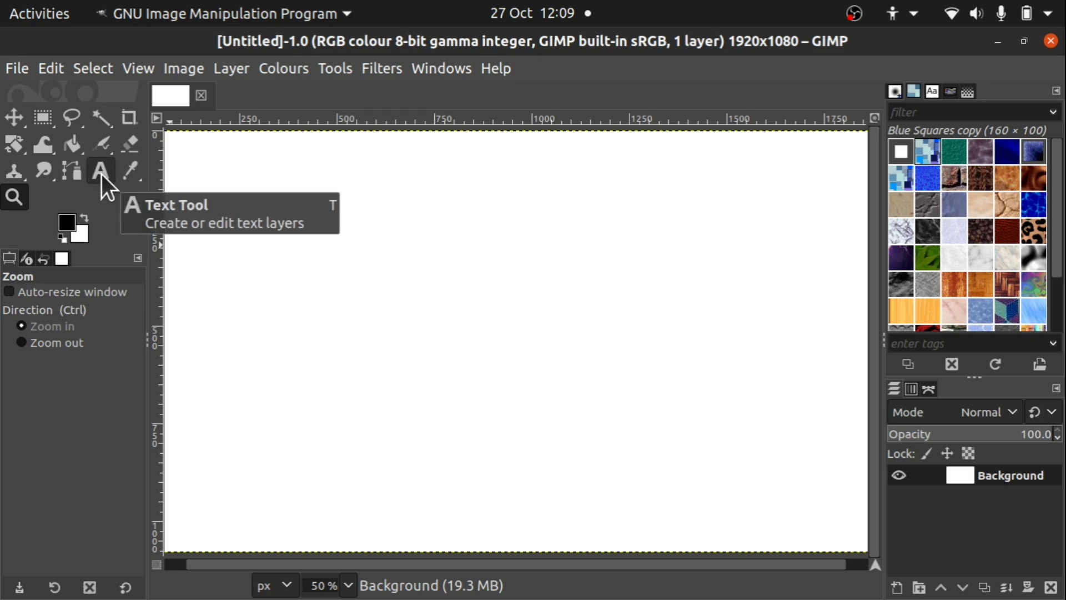
left_click(333, 65)
left_click(357, 185)
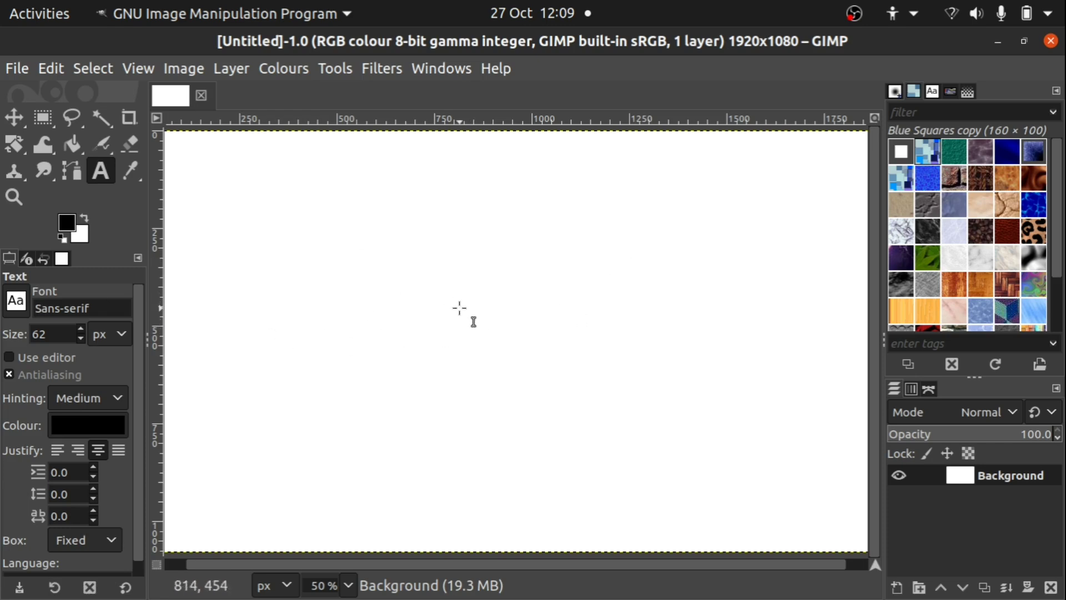
Step: Type 'STROKE TEXT' on the canvas, correcting the lowercase e to uppercase
left_click(396, 304)
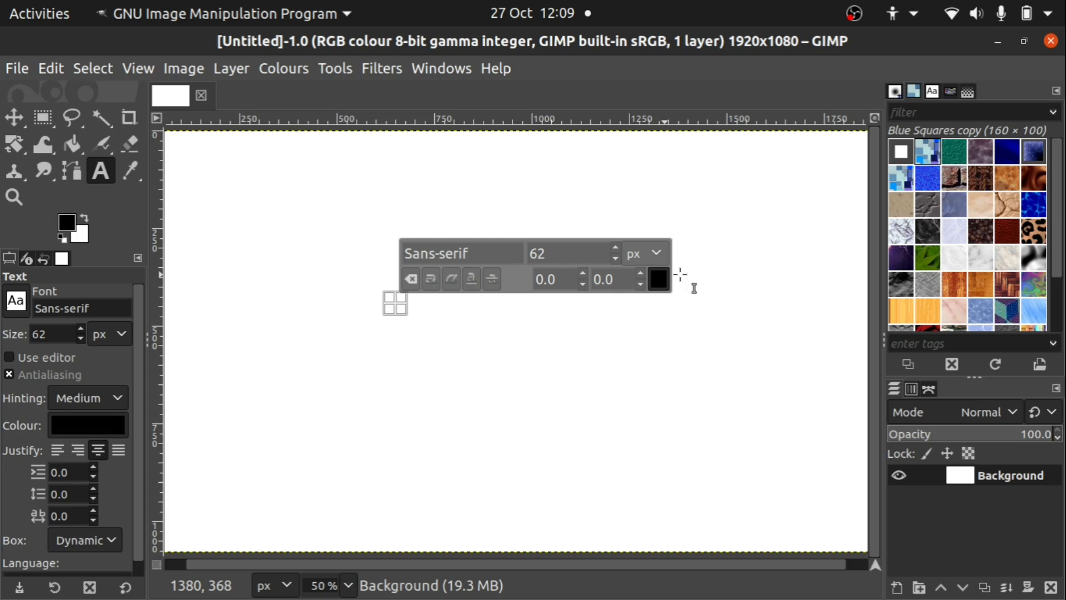
type("STR")
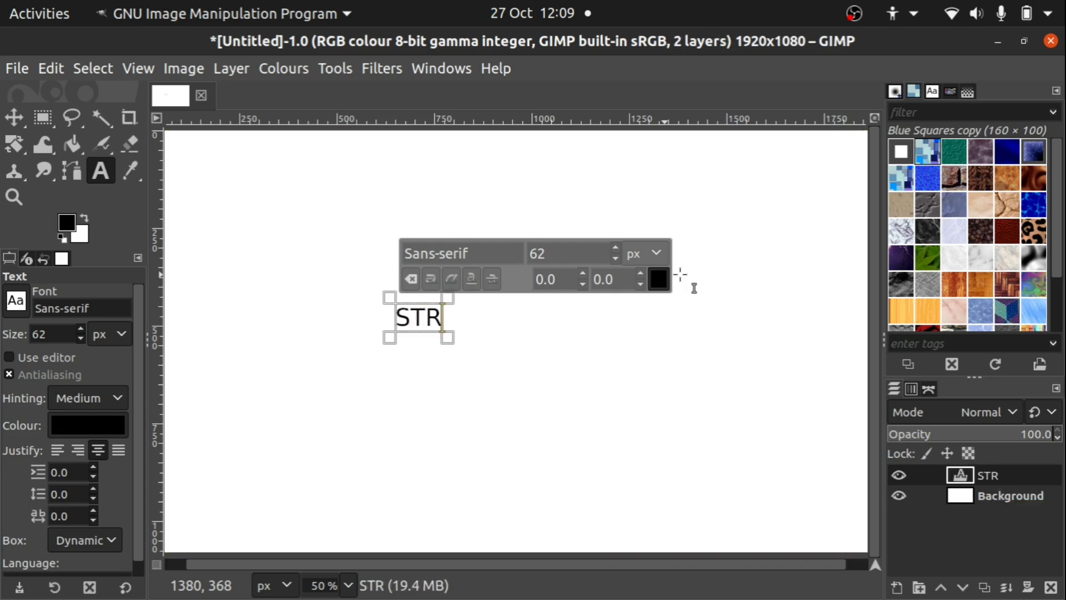
type("OKE ")
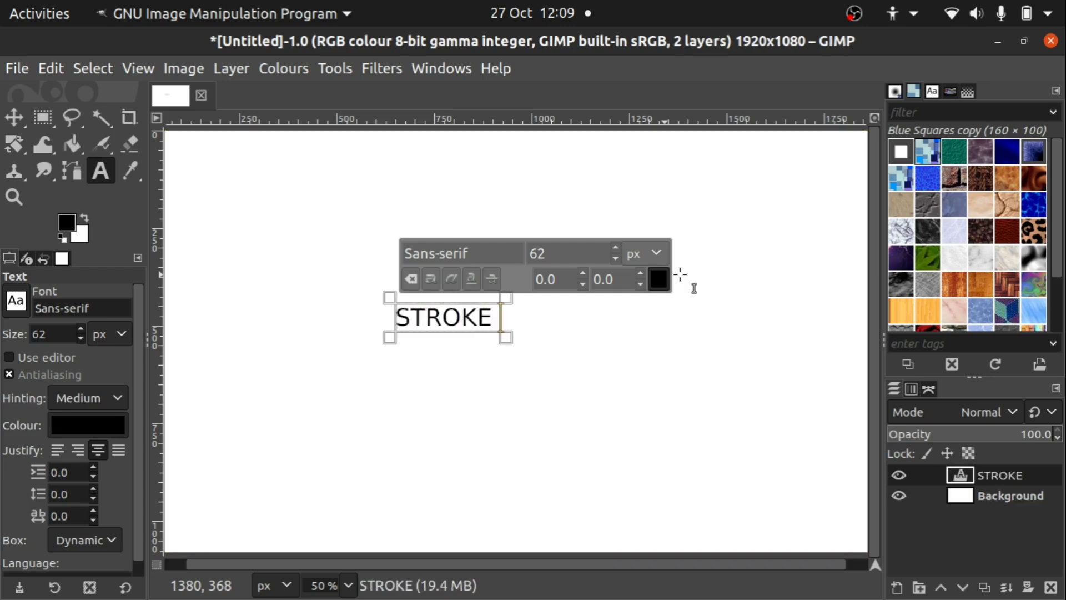
type("TeXT")
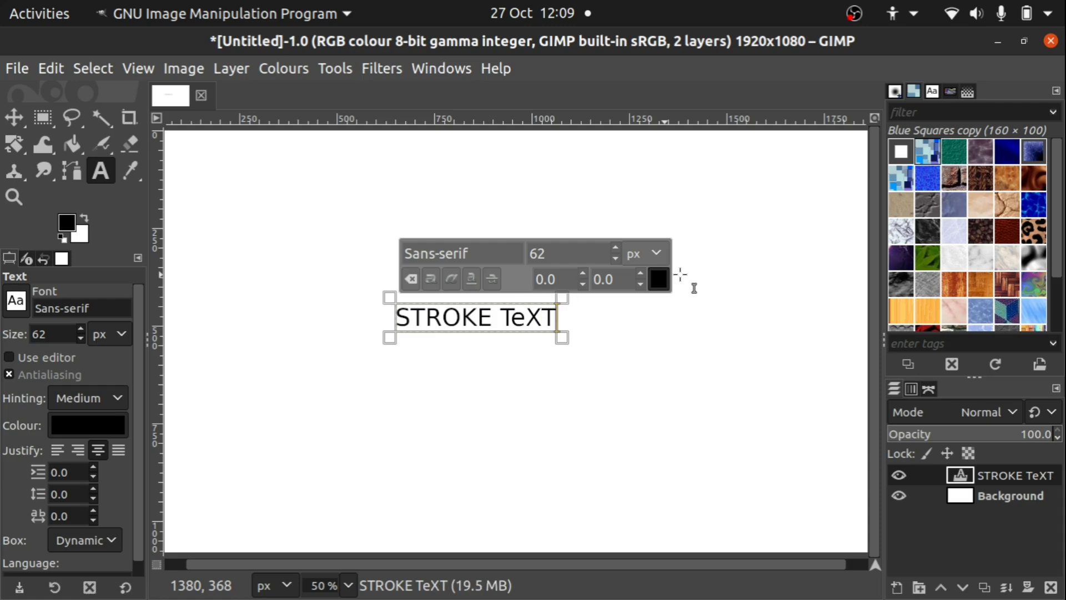
key("Left")
key("Left")
key("BackSpace")
type("E")
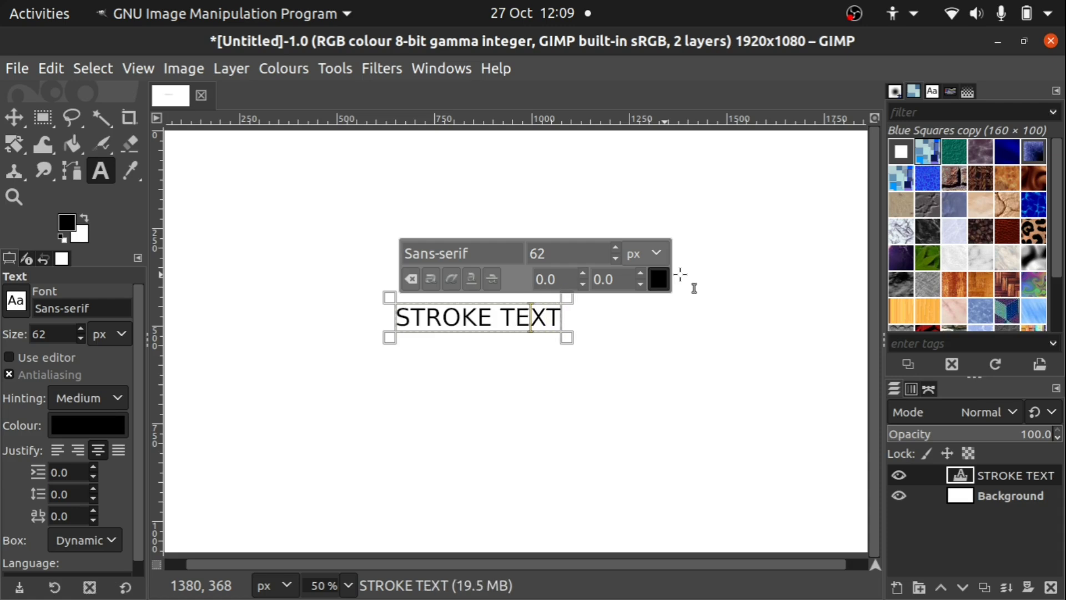
key("Right")
key("Right")
Step: Select the whole STROKE TEXT line
key("shift+Left")
key("shift+Left")
key("Right")
key("shift+Left")
key("shift+Left")
key("shift+Left")
key("shift+Left")
key("shift+Left")
key("shift+Left")
key("shift+Left")
key("shift+Left")
key("shift+Left")
key("shift+Left")
key("shift+Left")
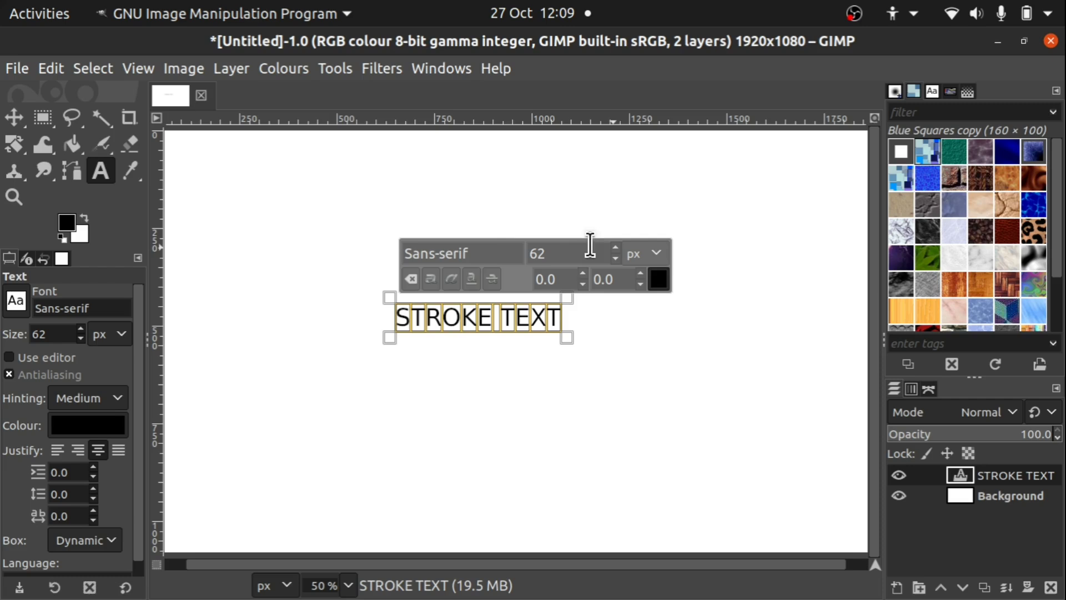
Step: Change the text font to Sans-serif Bold
left_click(500, 246)
key("BackSpace")
key("BackSpace")
key("BackSpace")
key("BackSpace")
key("BackSpace")
key("BackSpace")
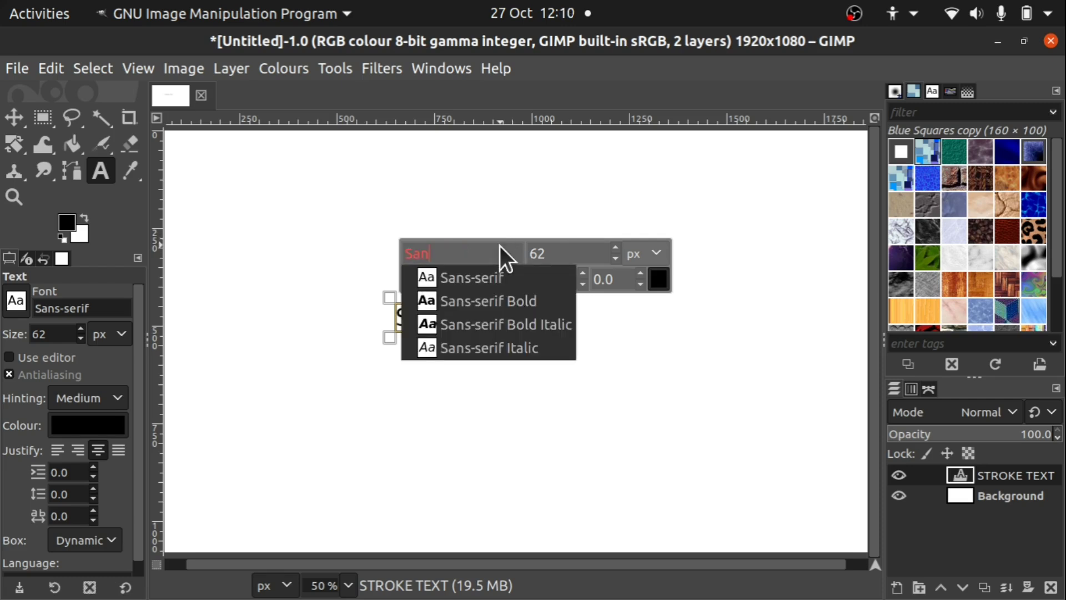
left_click(495, 302)
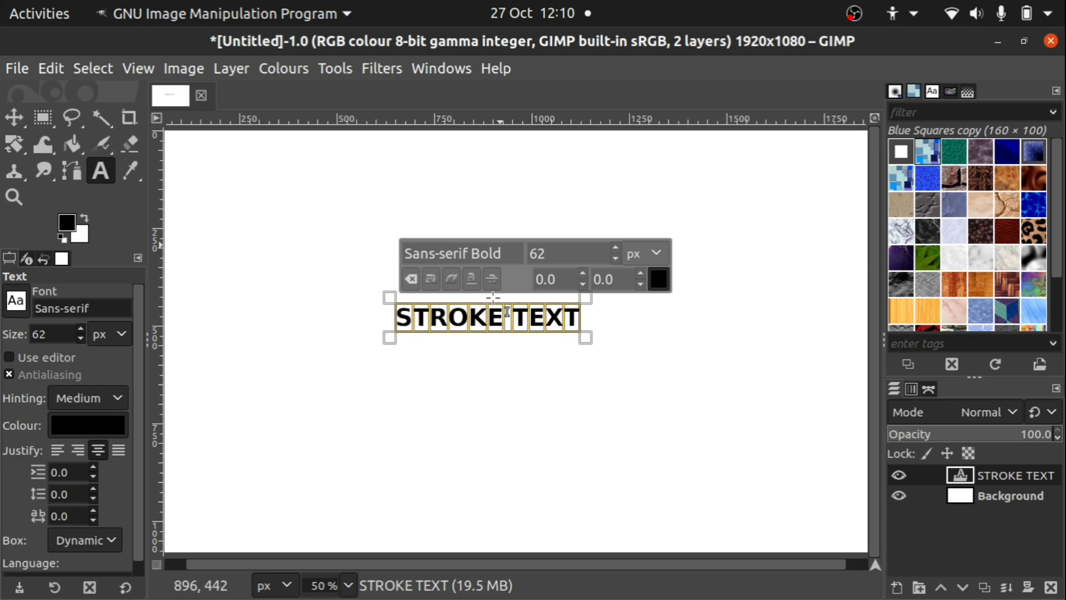
Step: Raise the text size to 147 px and move the text left toward the canvas centre
left_click(616, 247)
left_click_drag(618, 245, 618, 246)
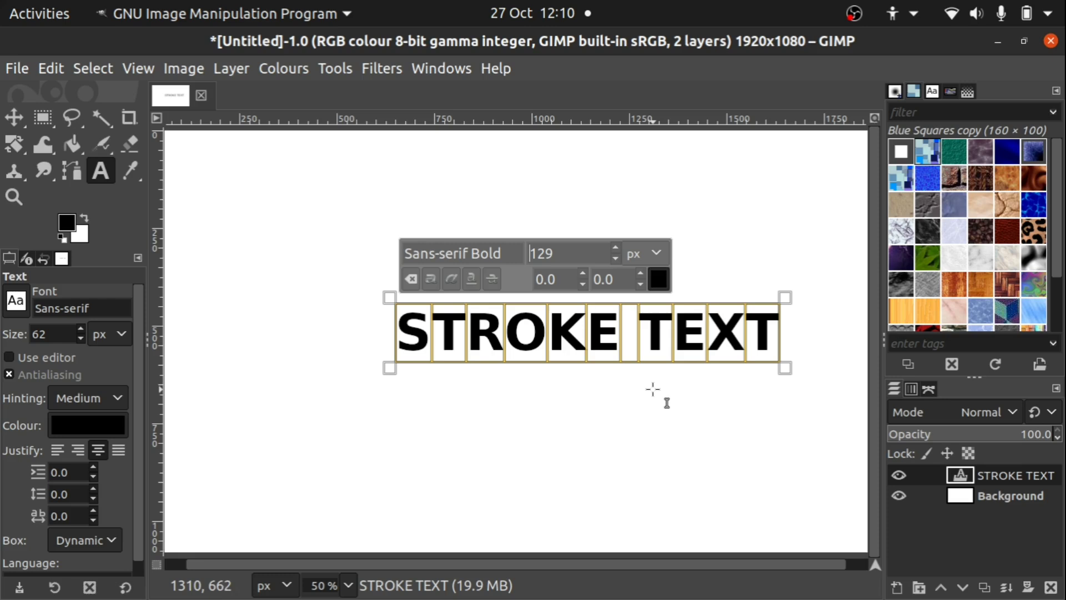
left_click(614, 248)
left_click(614, 247)
left_click(614, 248)
left_click(614, 247)
left_click_drag(613, 248, 613, 248)
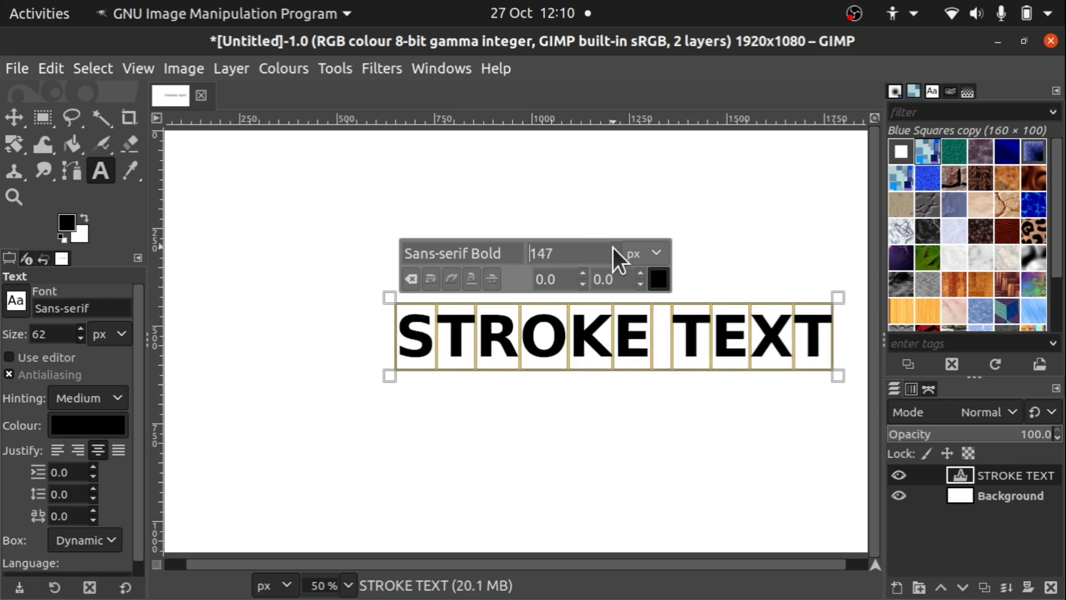
left_click(16, 117)
mouse_move(580, 342)
left_mouse_down()
mouse_move(489, 342)
mouse_move(504, 344)
left_mouse_up()
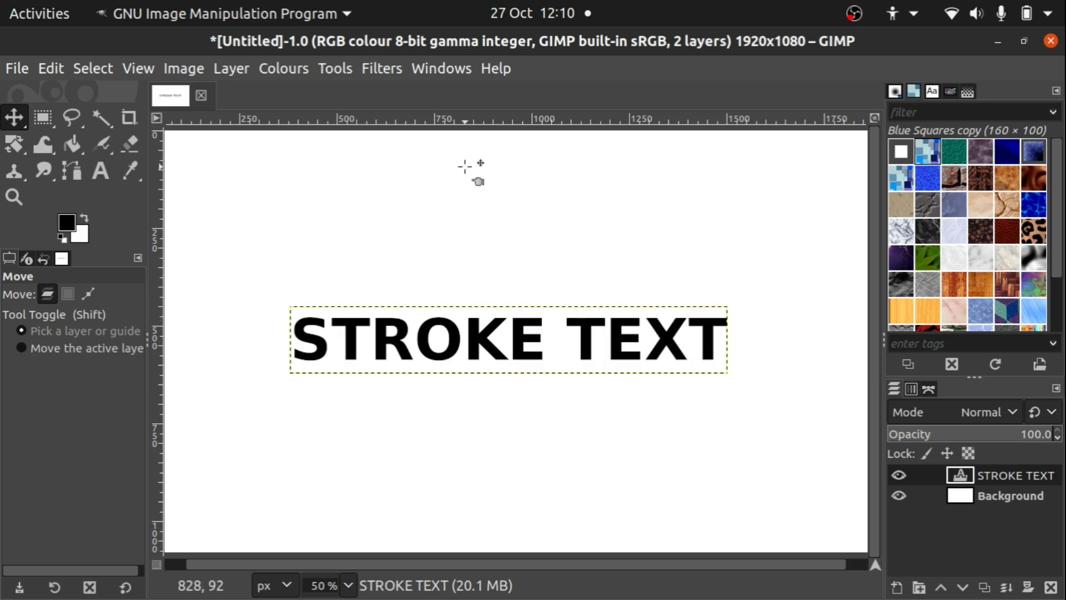
Step: Open Filters > Light and Shadow > Drop Shadow on the STROKE TEXT layer
left_click(382, 69)
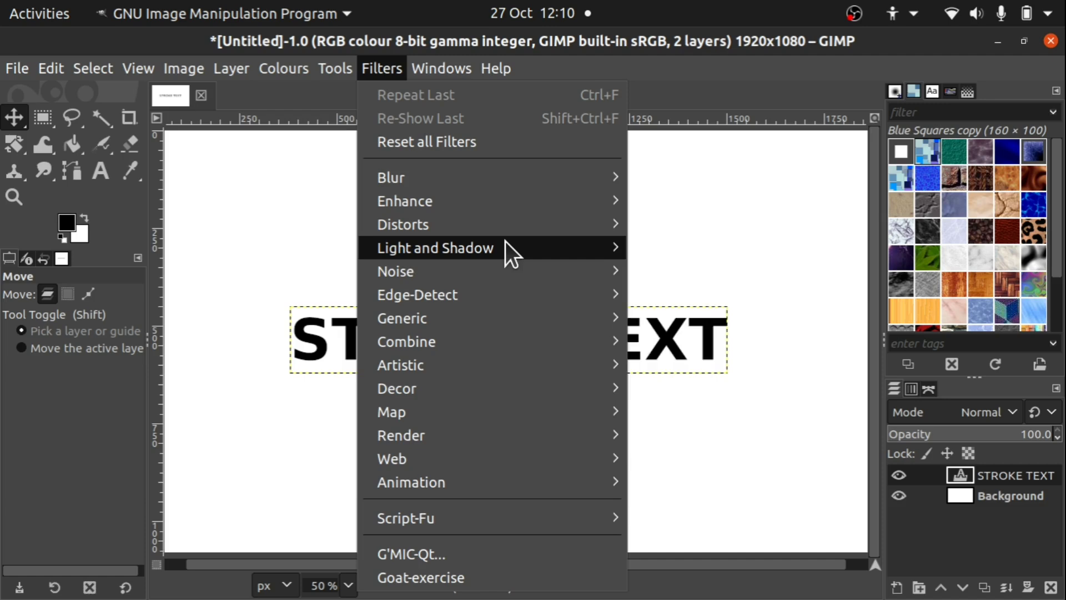
mouse_move(507, 252)
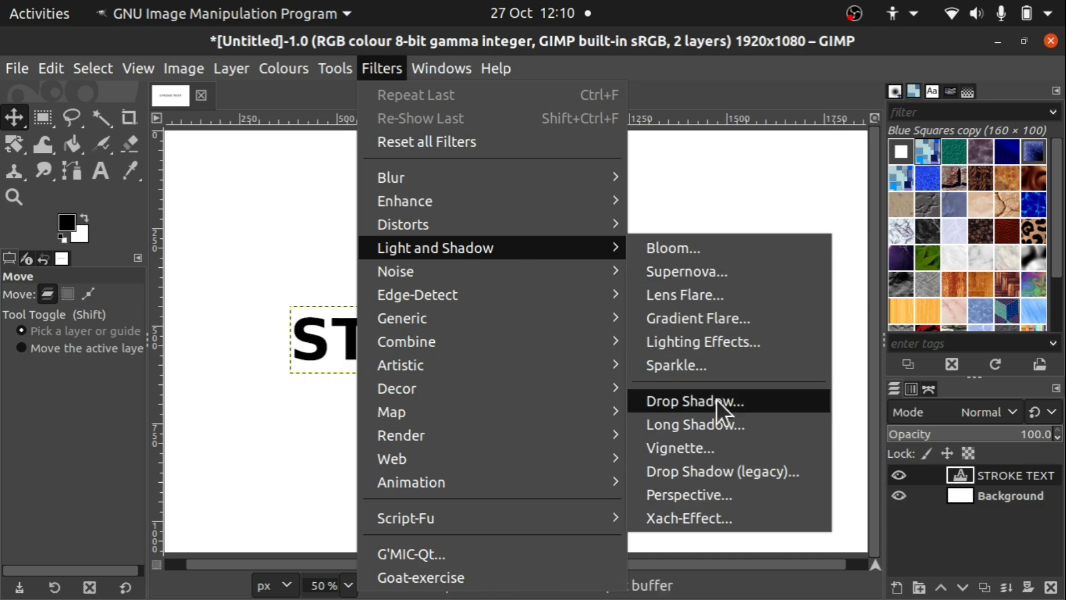
left_click(734, 405)
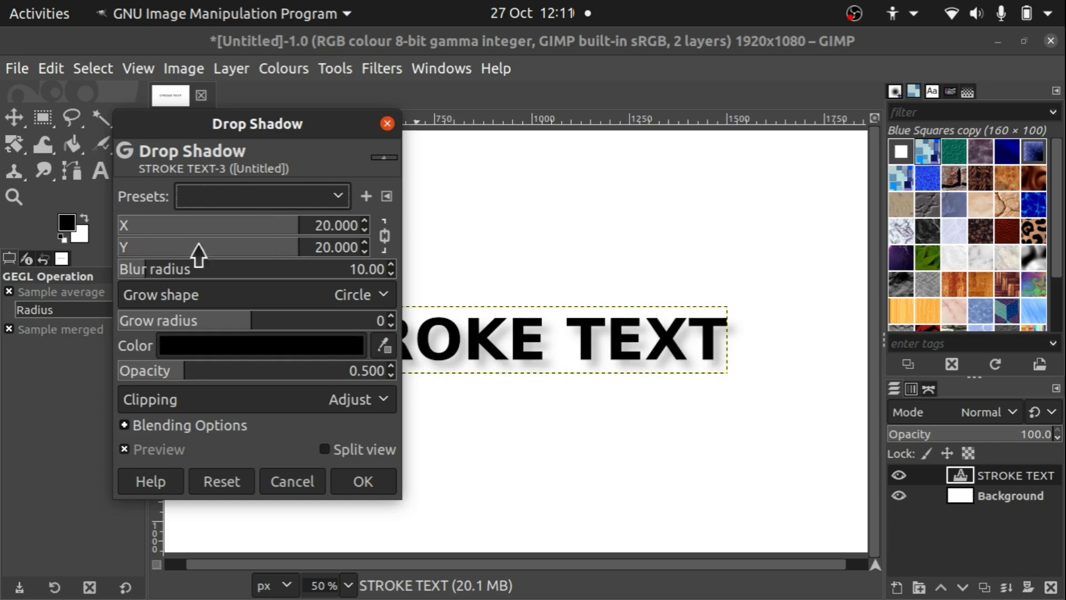
Step: Unlink the shadow offsets and set the X offset to 0
left_click(385, 245)
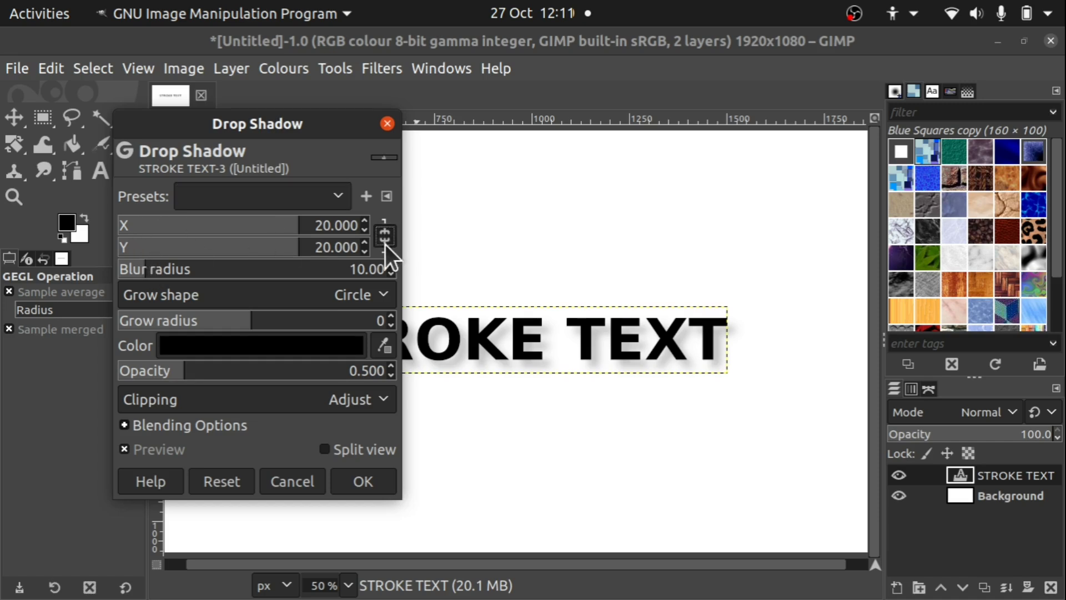
left_click_drag(269, 230, 322, 239)
key("Right")
key("Right")
key("Right")
key("Right")
key("Right")
key("Right")
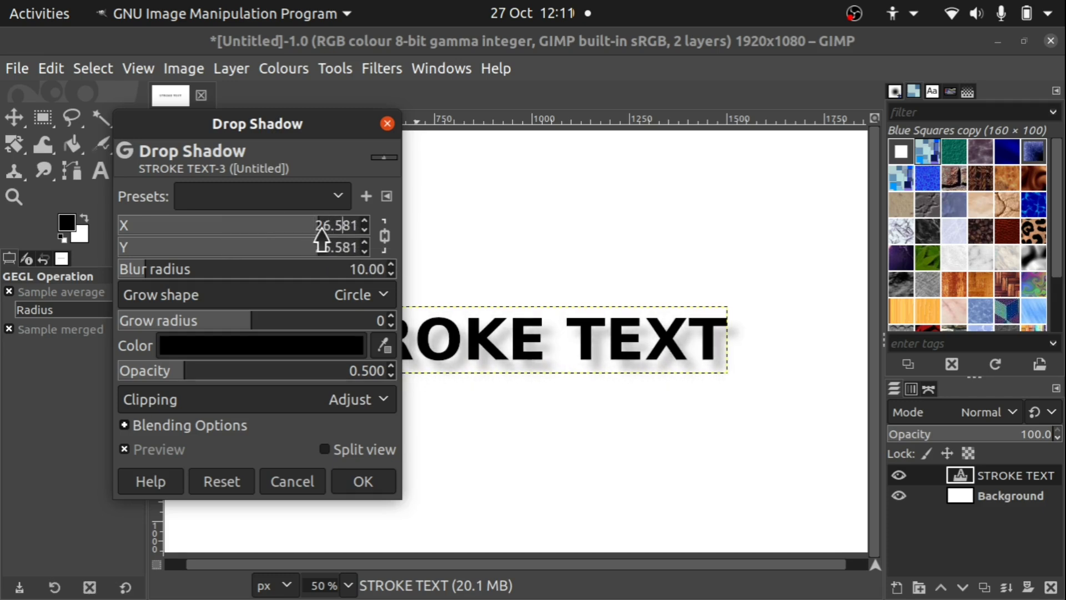
key("BackSpace")
key("BackSpace")
key("BackSpace")
key("BackSpace")
key("BackSpace")
key("BackSpace")
type("0")
key("Return")
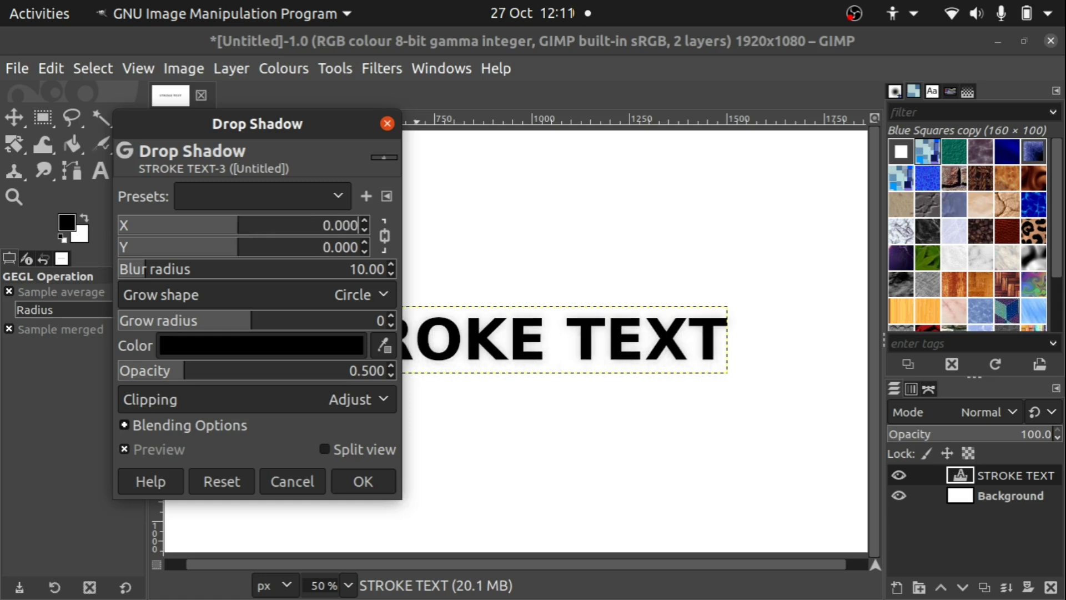
Step: Re-enter 0 in the offset field so both X and Y offsets are 0
left_click(326, 226)
left_click_drag(327, 226, 292, 241)
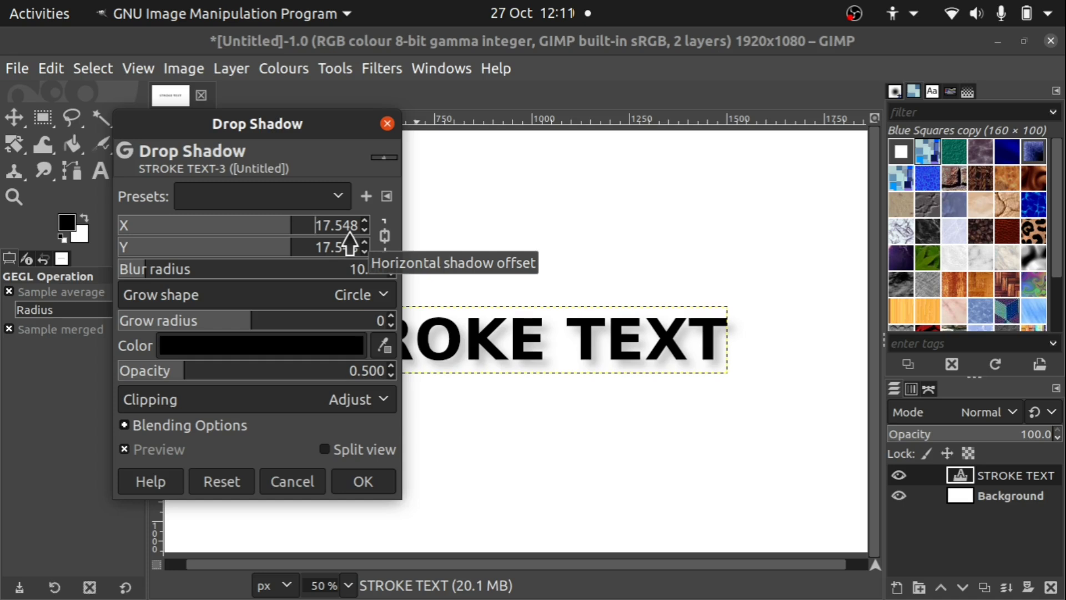
left_click(349, 232)
key("End")
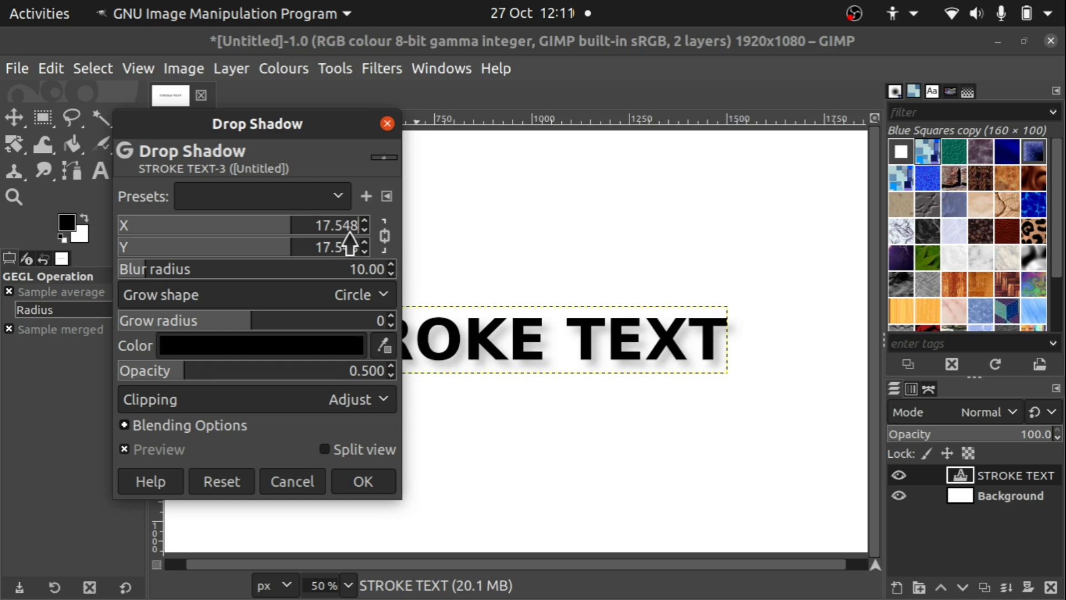
key("BackSpace")
type("0")
key("Return")
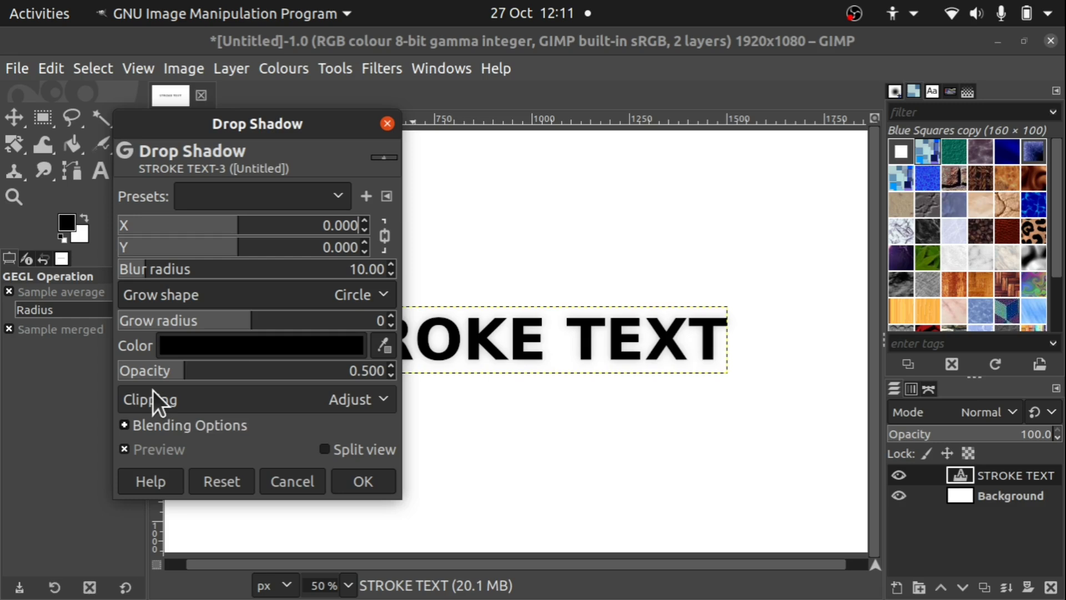
Step: Set shadow opacity to 2.000, blur radius to 0 and grow radius to 6
left_click_drag(198, 382, 450, 394)
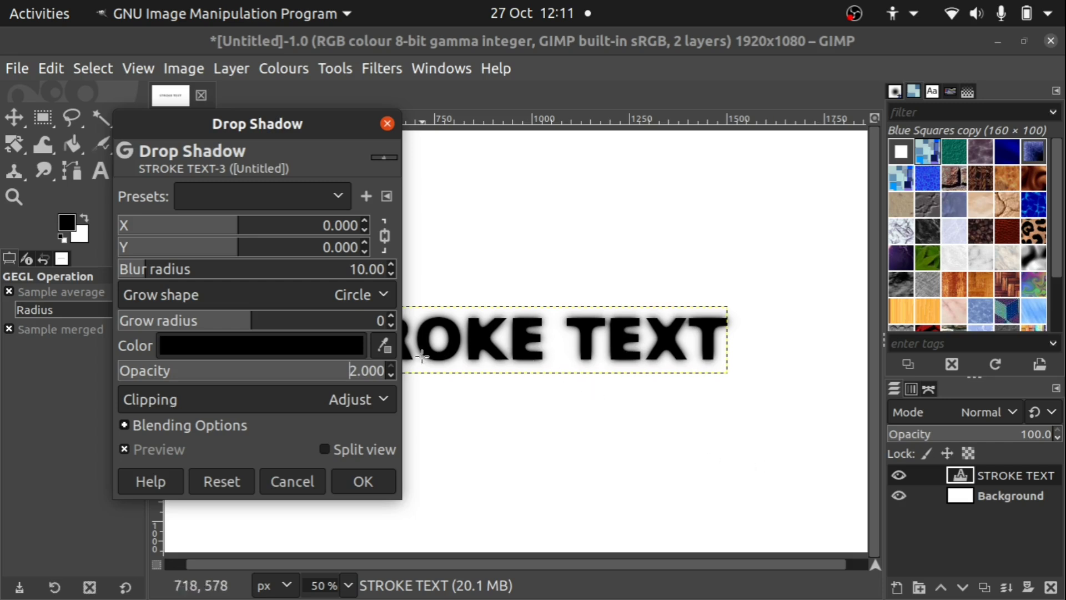
left_click_drag(222, 131, 189, 164)
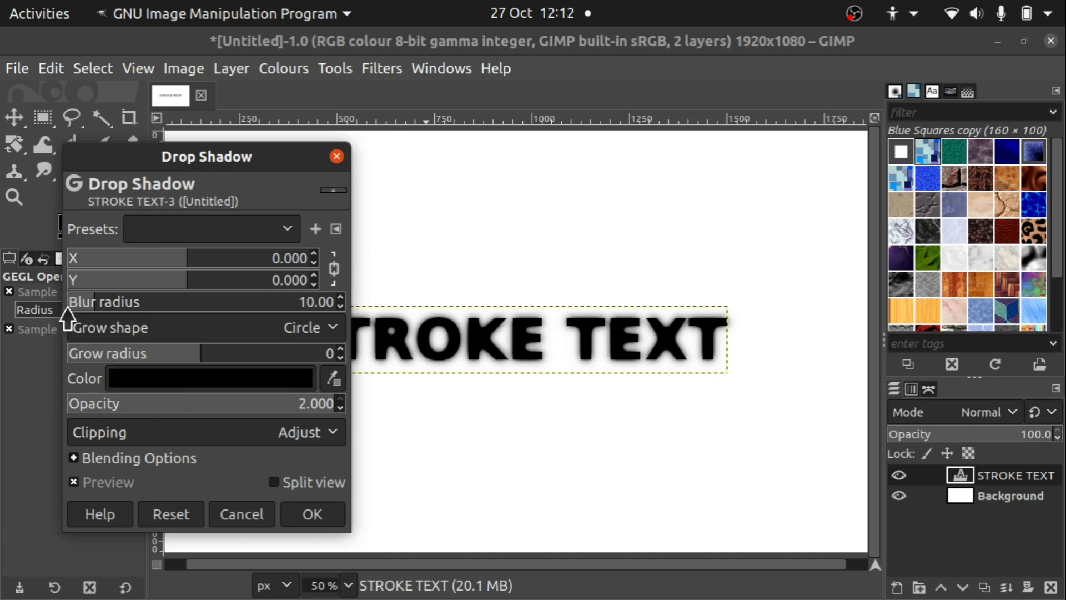
left_click(85, 304)
left_click_drag(85, 307, 26, 305)
key("Tab")
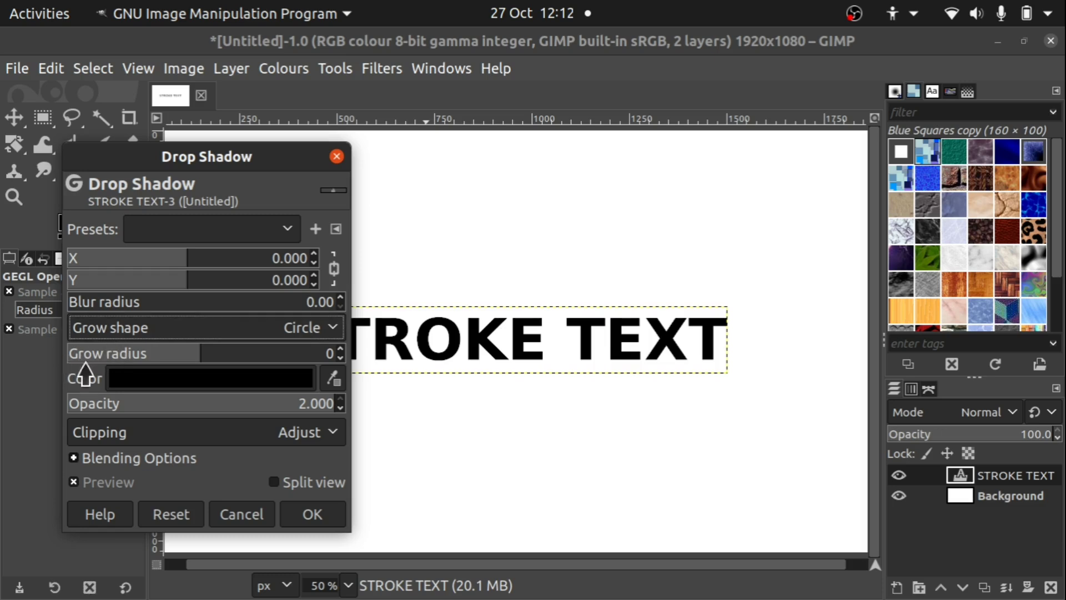
left_click_drag(97, 357, 233, 355)
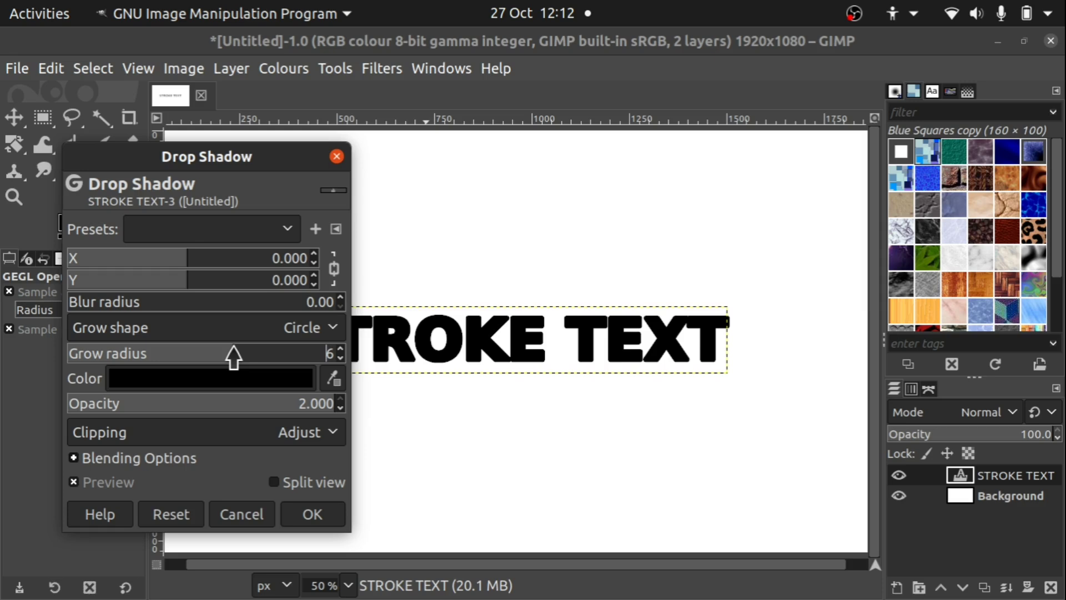
Step: Change the Drop Shadow colour to pure red ff0000
left_click(134, 381)
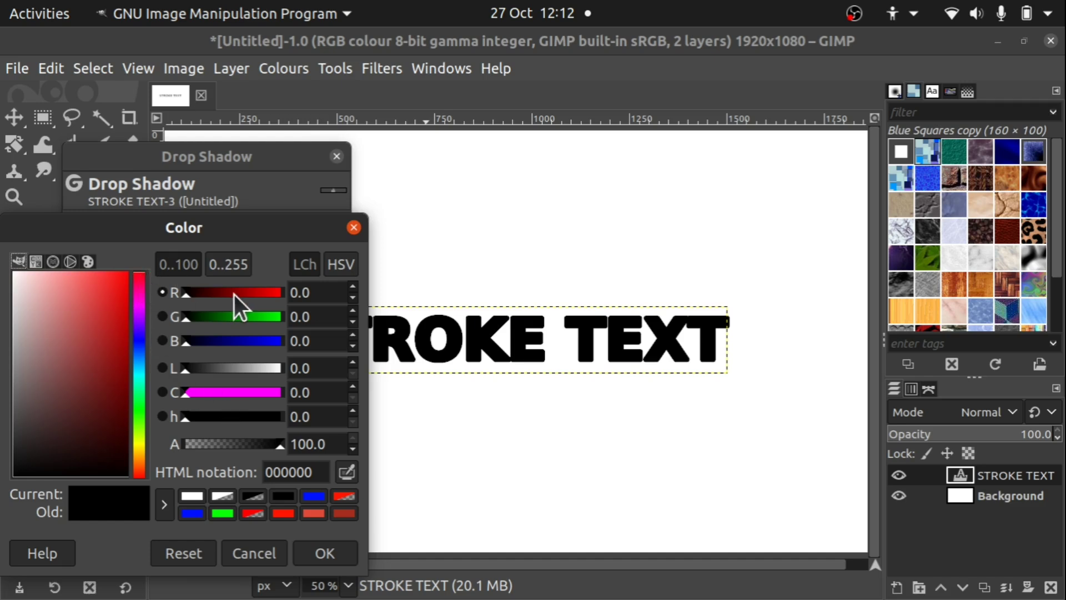
left_click_drag(234, 293, 310, 298)
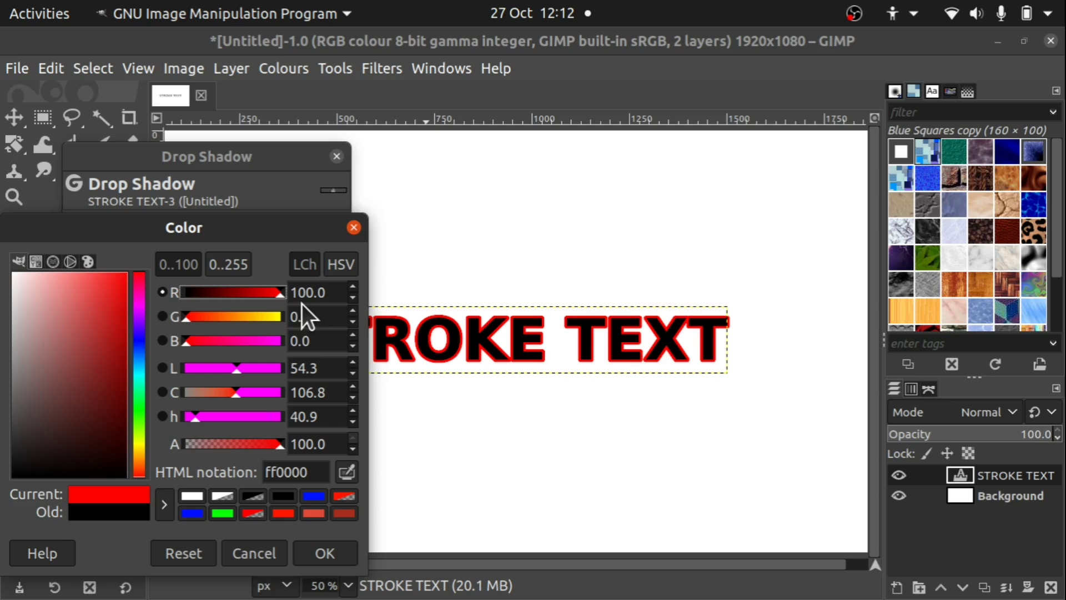
left_click(342, 553)
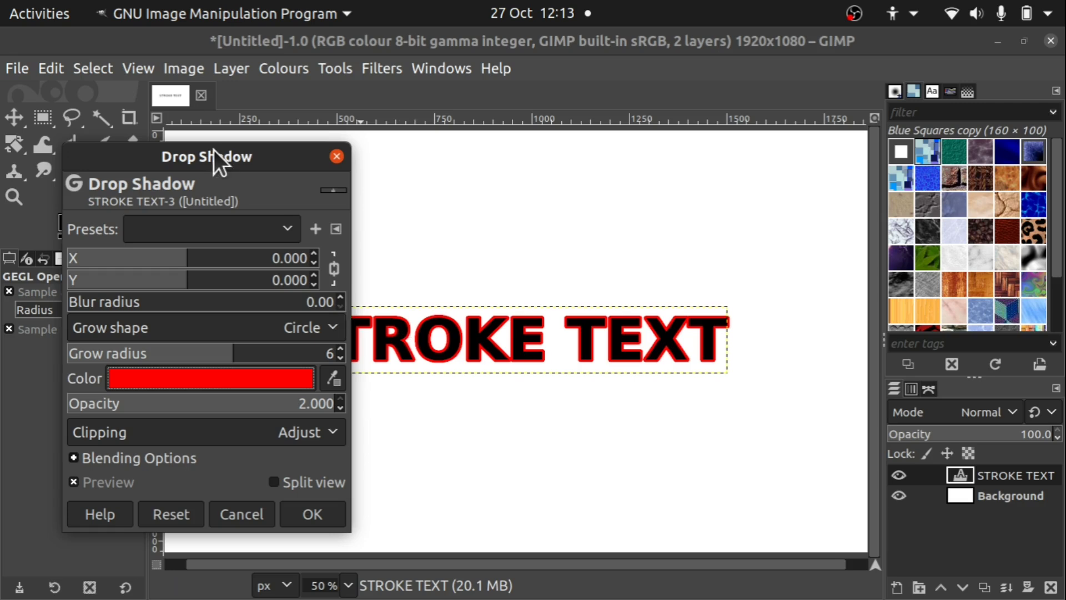
left_click_drag(214, 150, 149, 143)
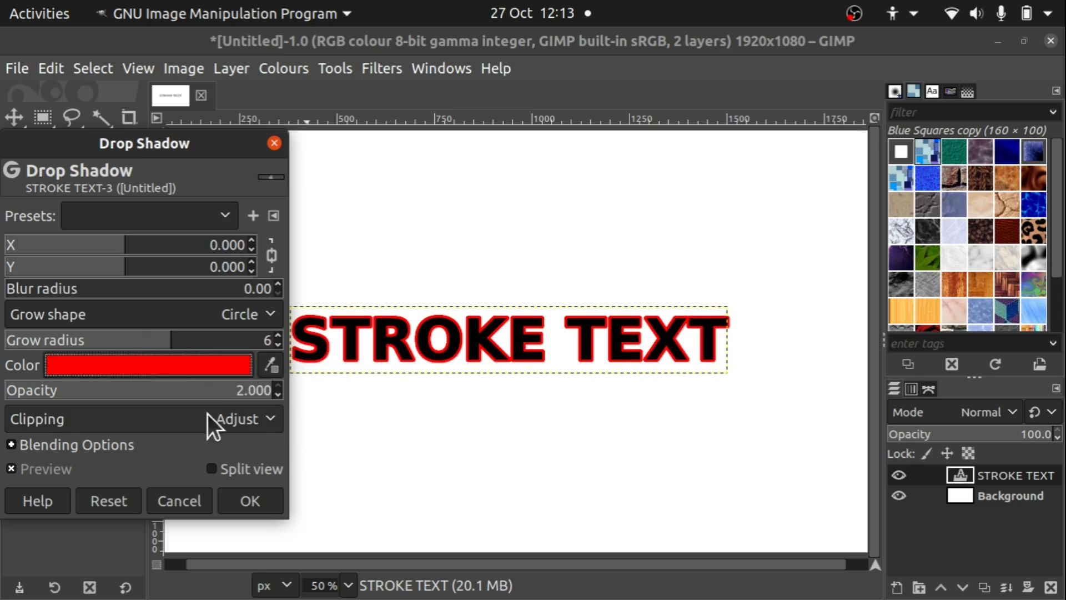
left_click(62, 421)
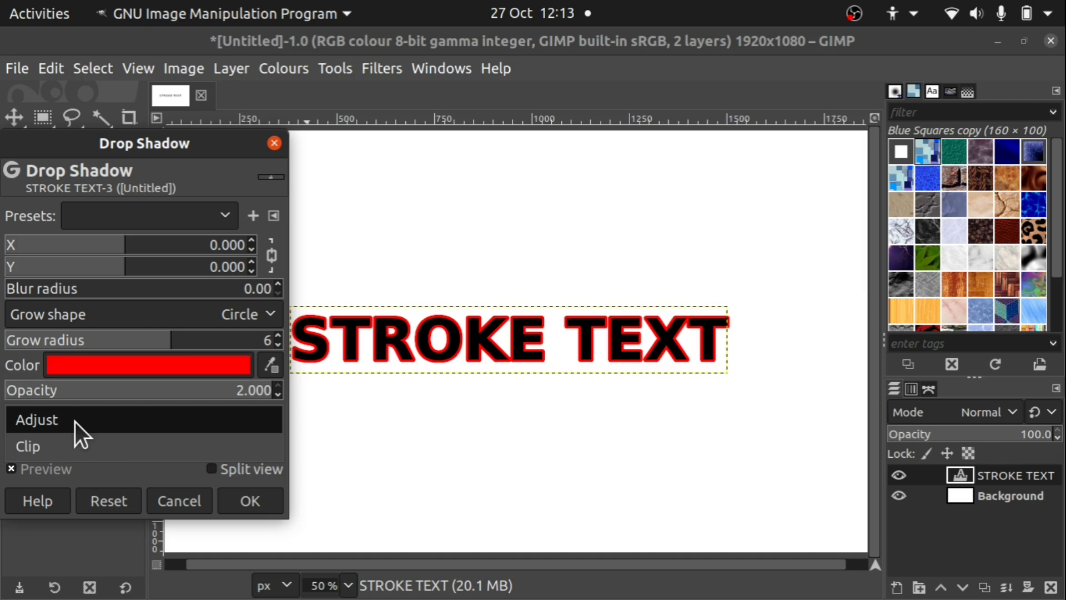
left_click(75, 446)
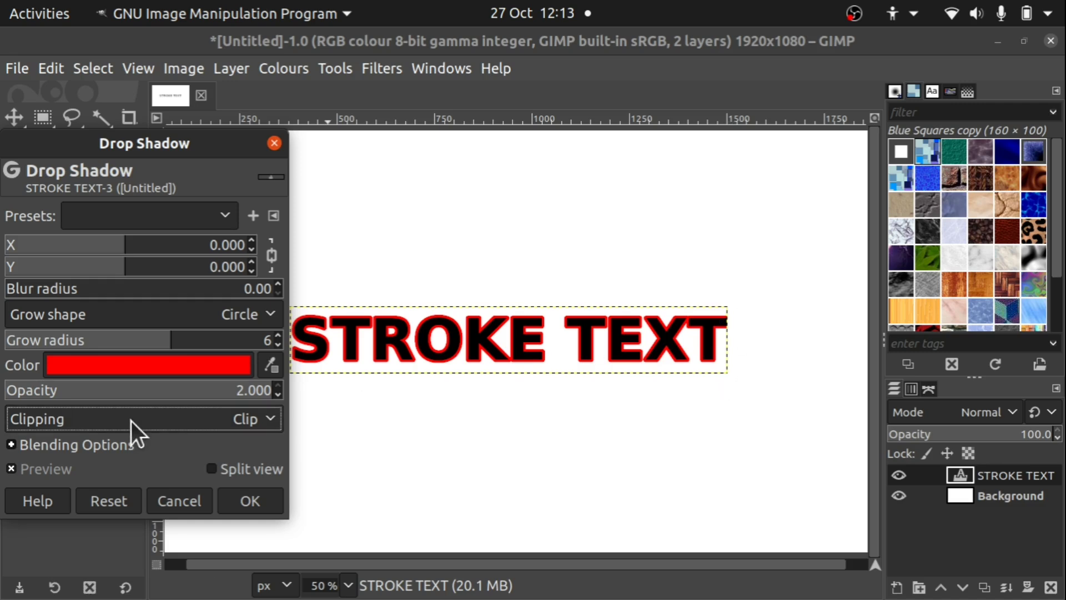
left_click(102, 428)
left_click(103, 423)
left_click(102, 423)
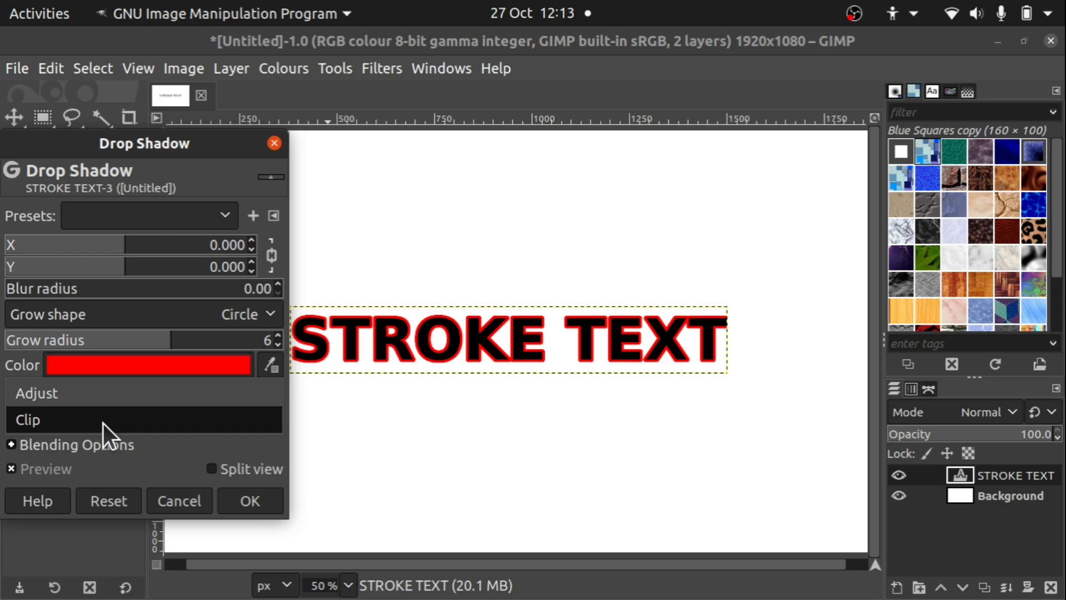
left_click(70, 388)
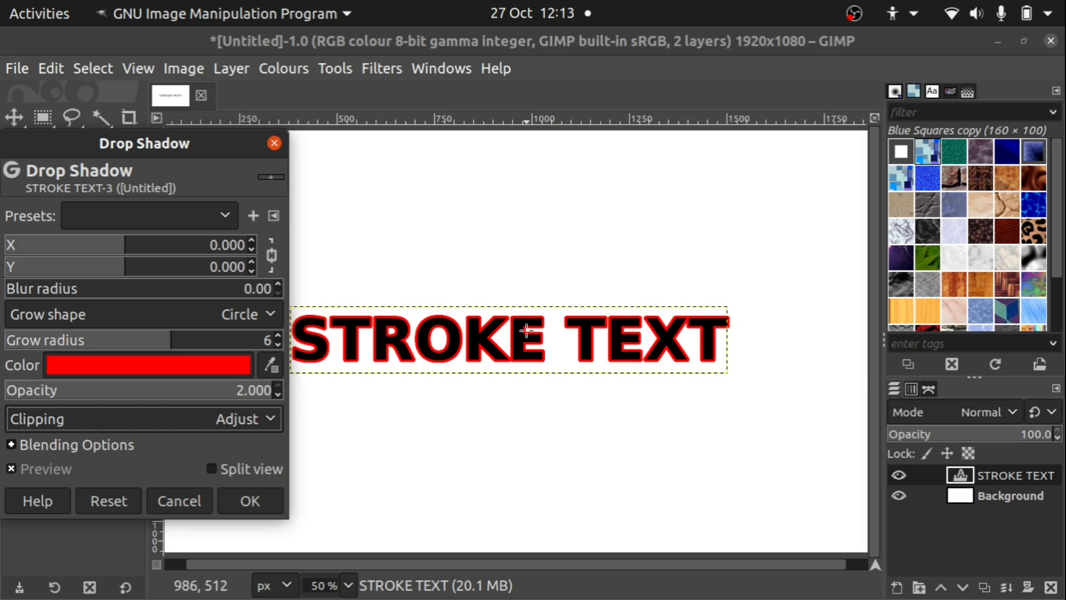
Step: Reduce the grow radius to 4 and set the grow shape to Square
mouse_move(119, 332)
left_mouse_down()
mouse_move(114, 345)
mouse_move(228, 344)
mouse_move(165, 345)
left_mouse_up()
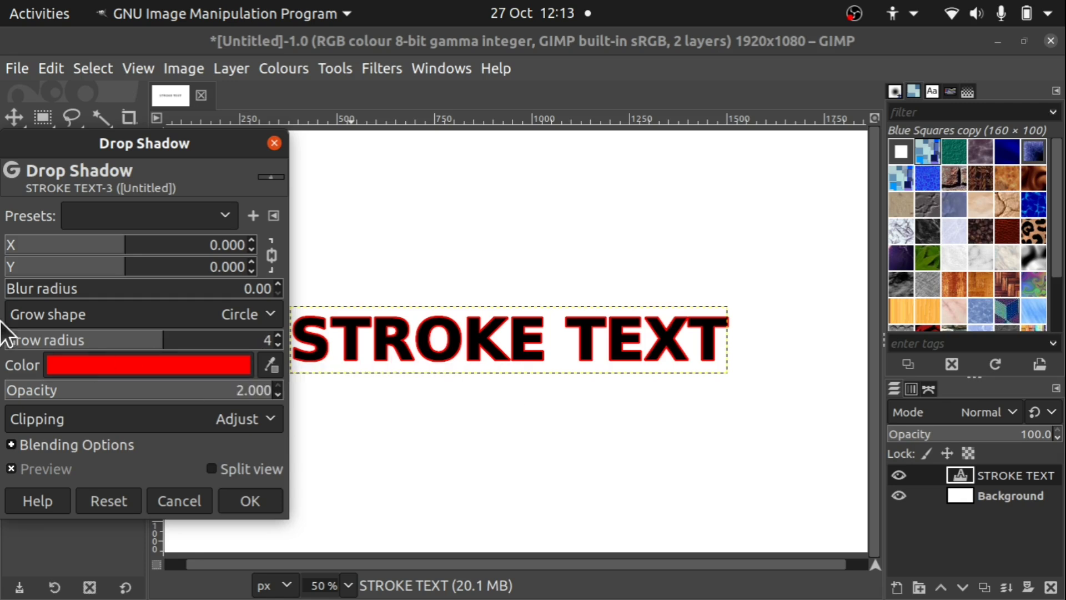
left_click(116, 314)
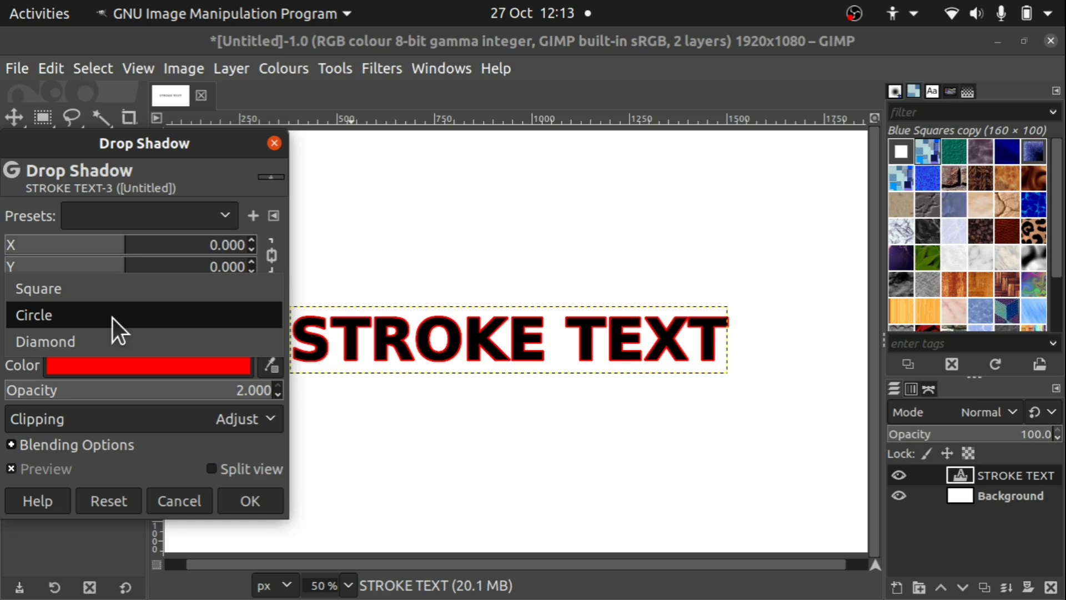
left_click(113, 318)
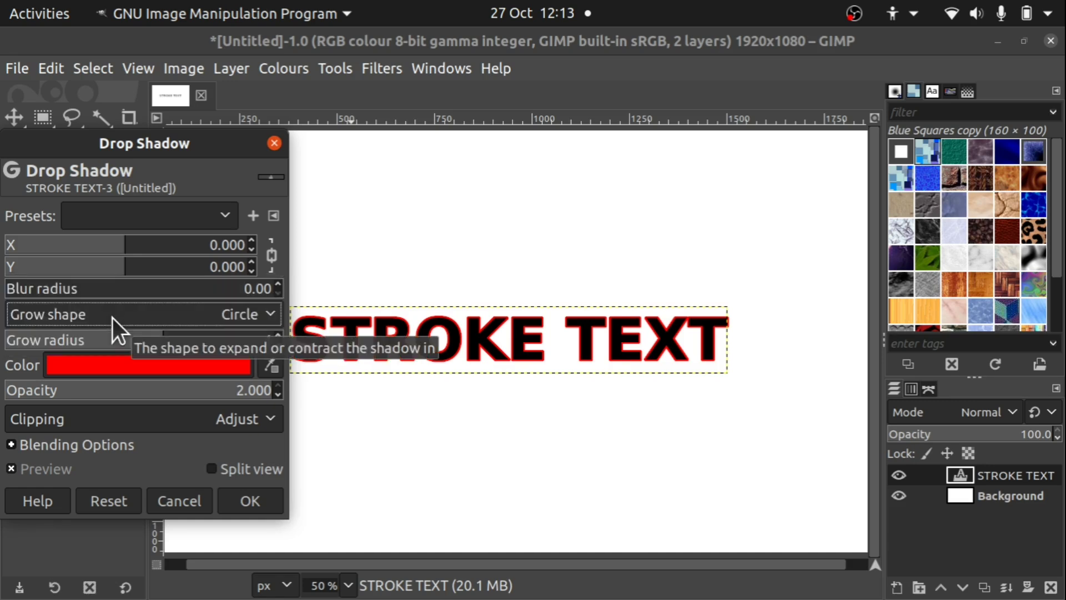
left_click(114, 318)
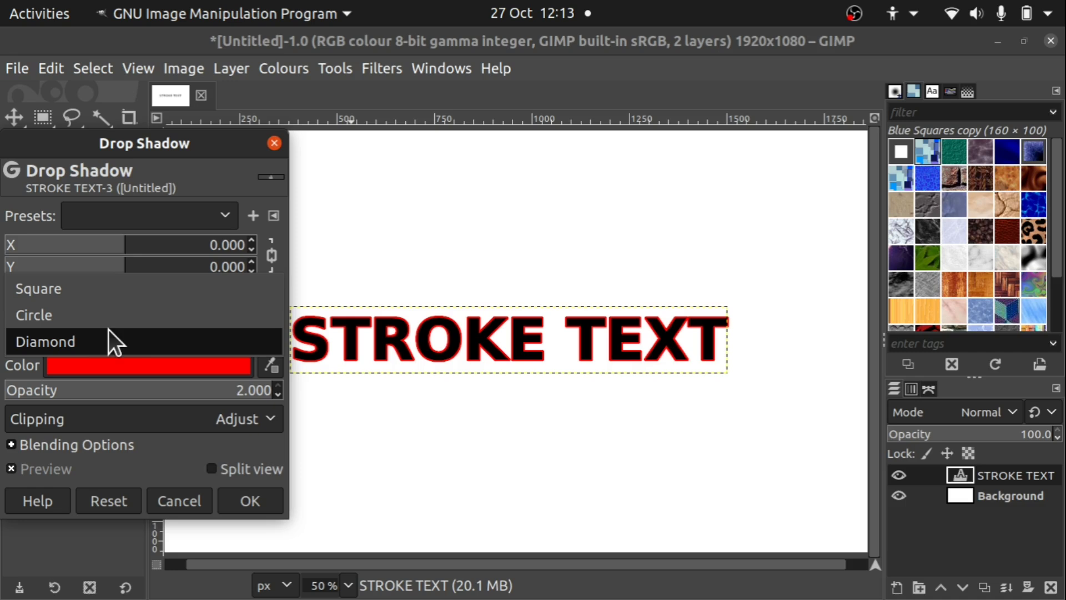
left_click(106, 340)
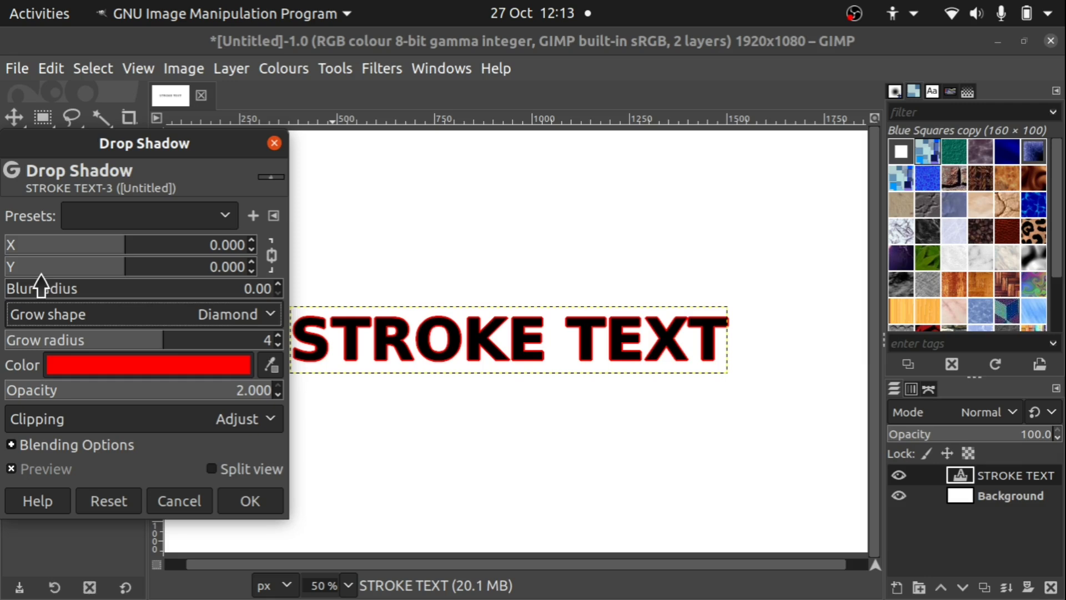
left_click(117, 315)
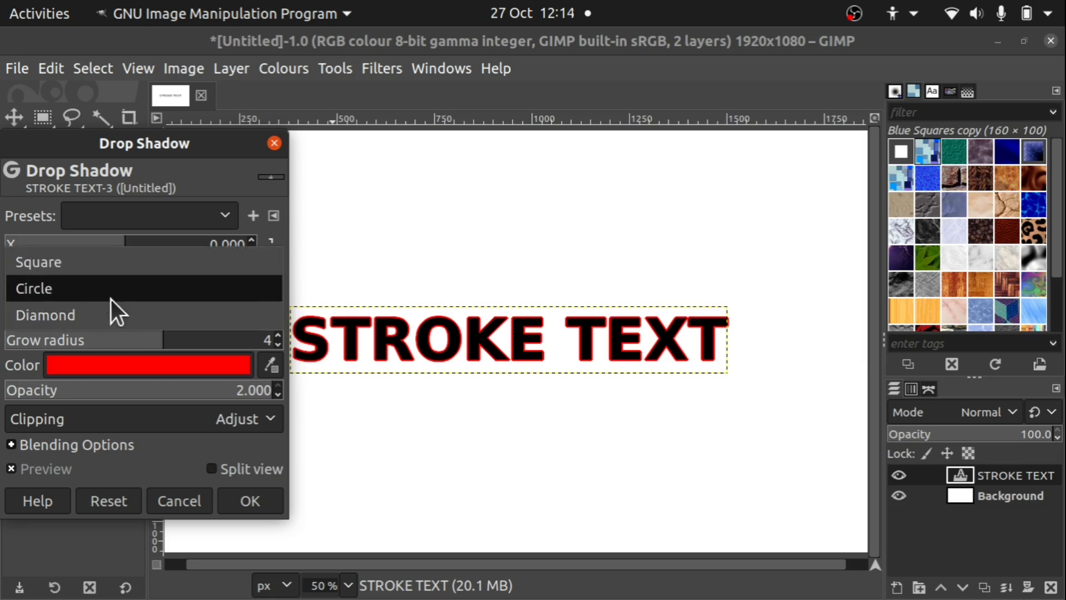
left_click(128, 269)
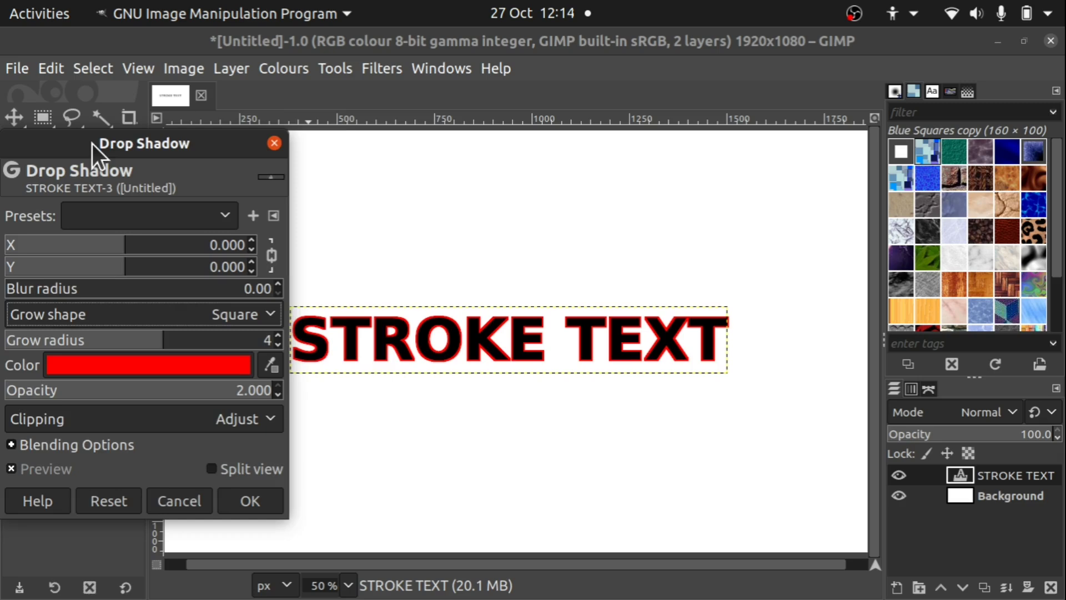
Step: Apply the red outline, zoom in to inspect it, then undo it
left_click_drag(93, 144, 239, 144)
left_click(14, 197)
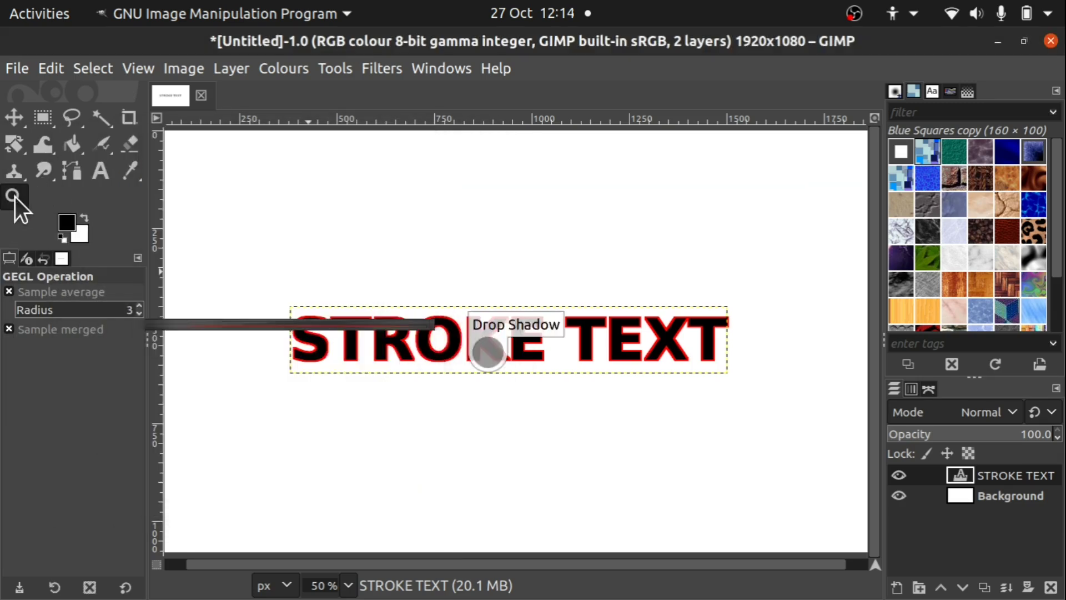
left_click(629, 337)
left_click(630, 337)
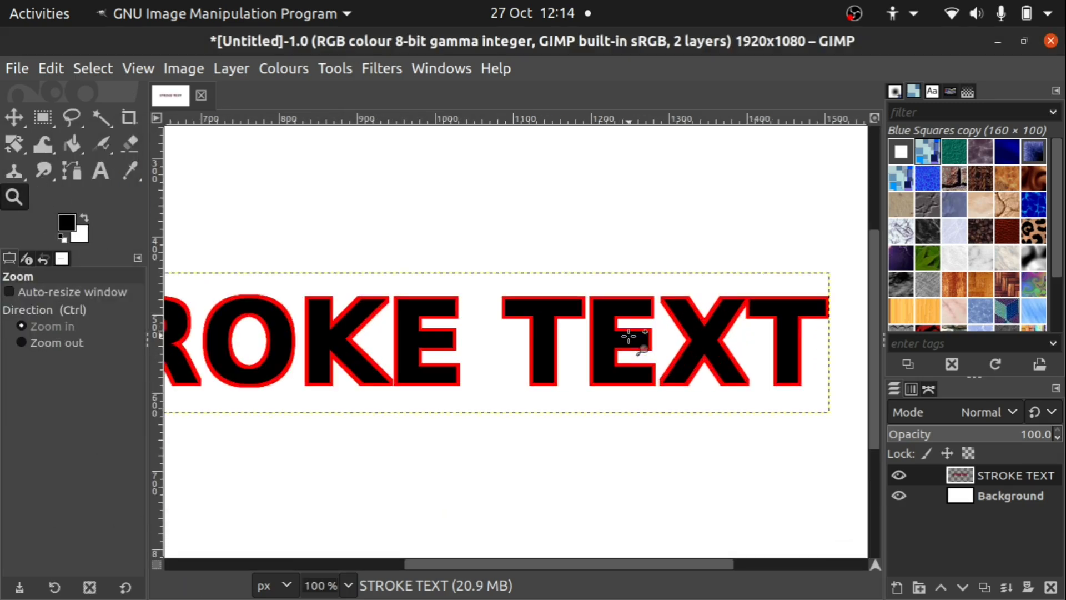
left_click(630, 338)
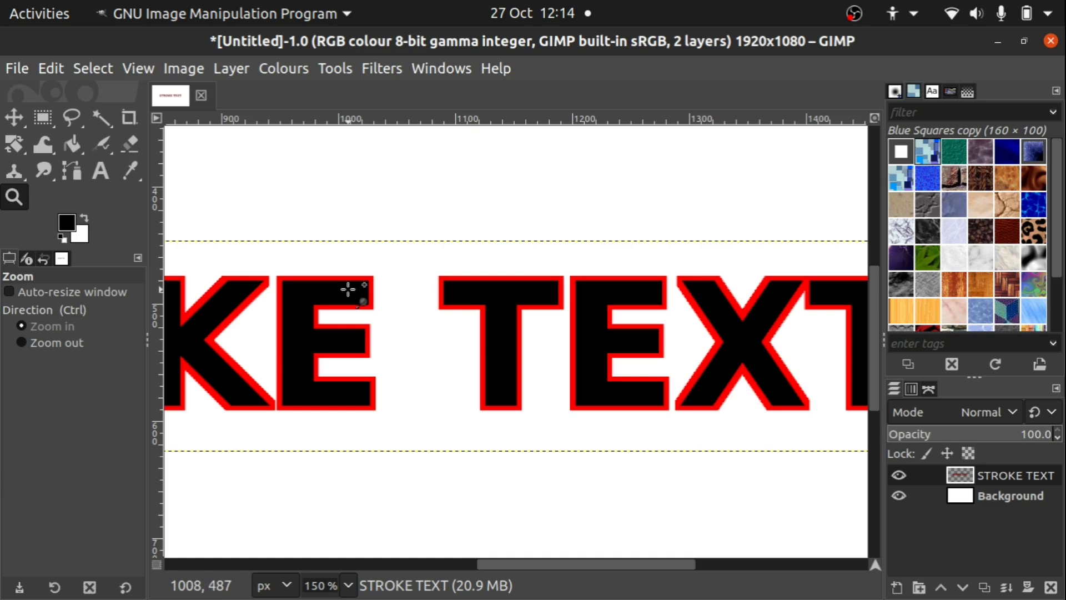
key("ctrl+z")
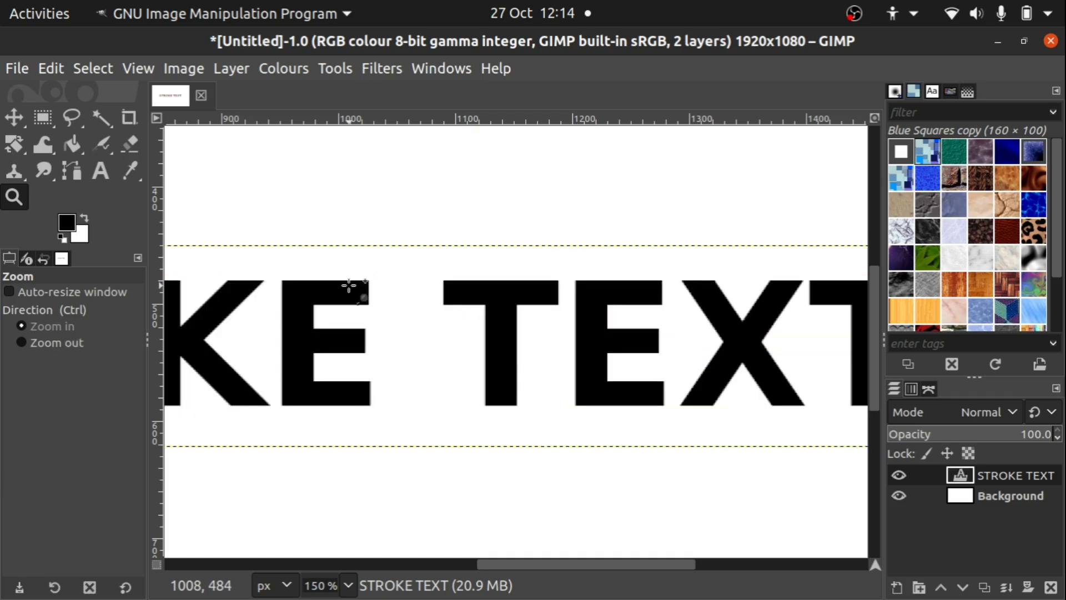
Step: Reopen Drop Shadow and set the X and Y offsets to 0
left_click(382, 69)
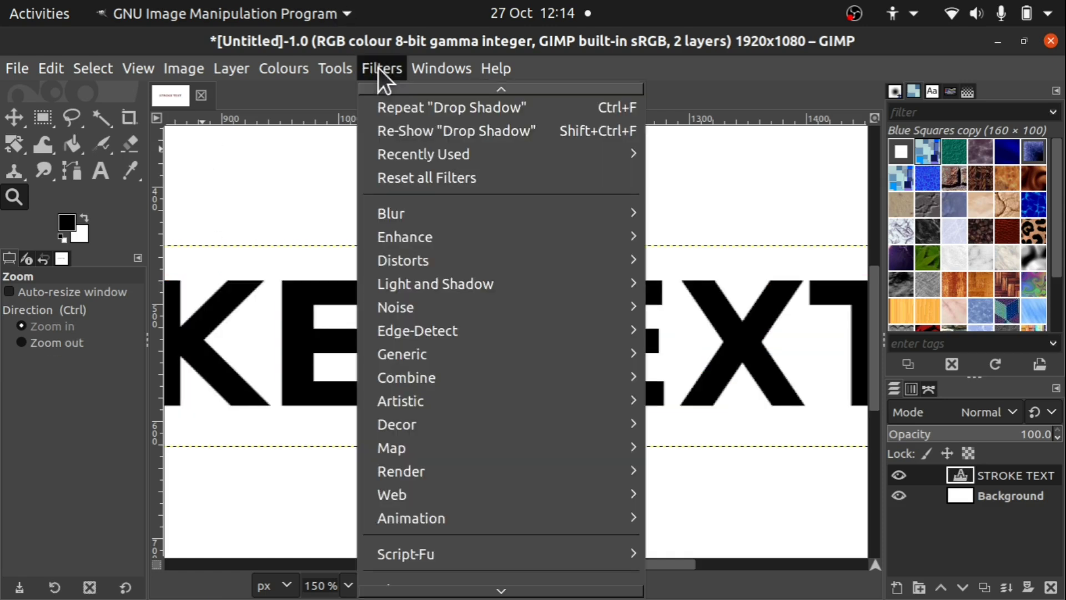
mouse_move(403, 283)
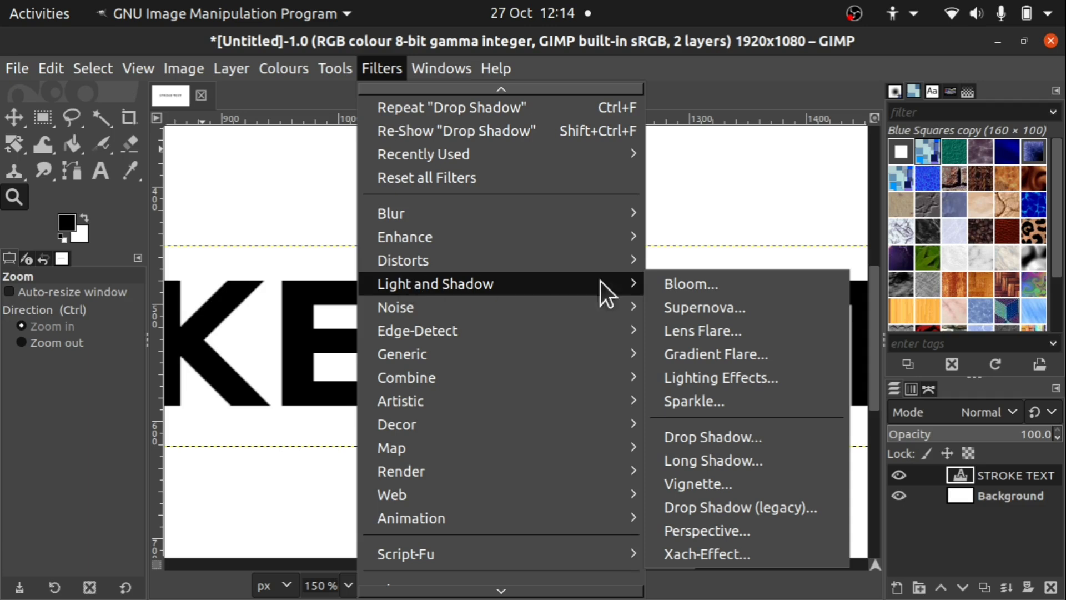
left_click(748, 435)
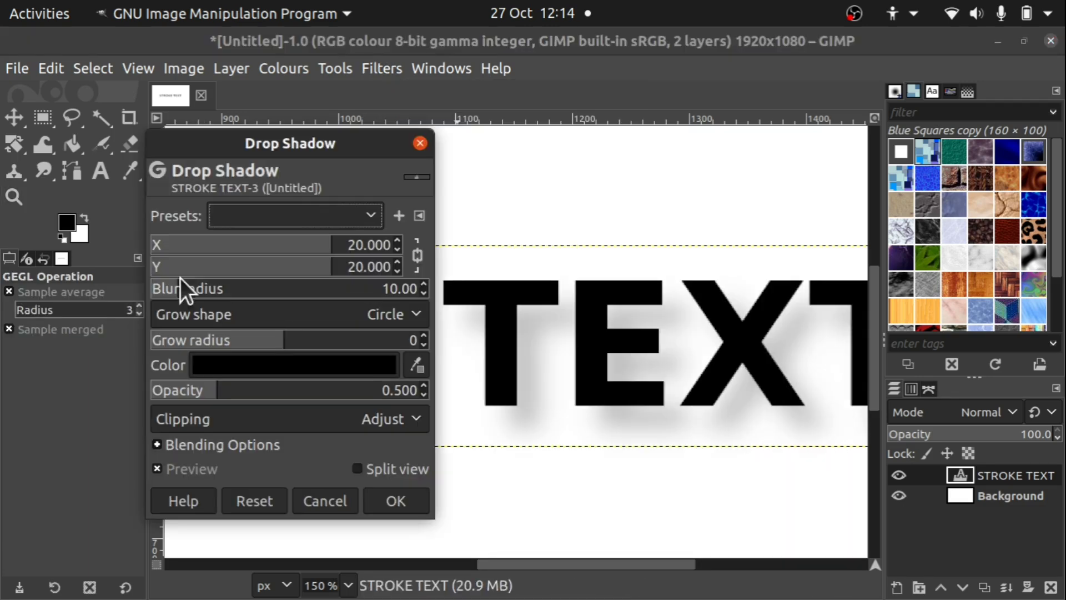
left_click_drag(248, 244, 120, 241)
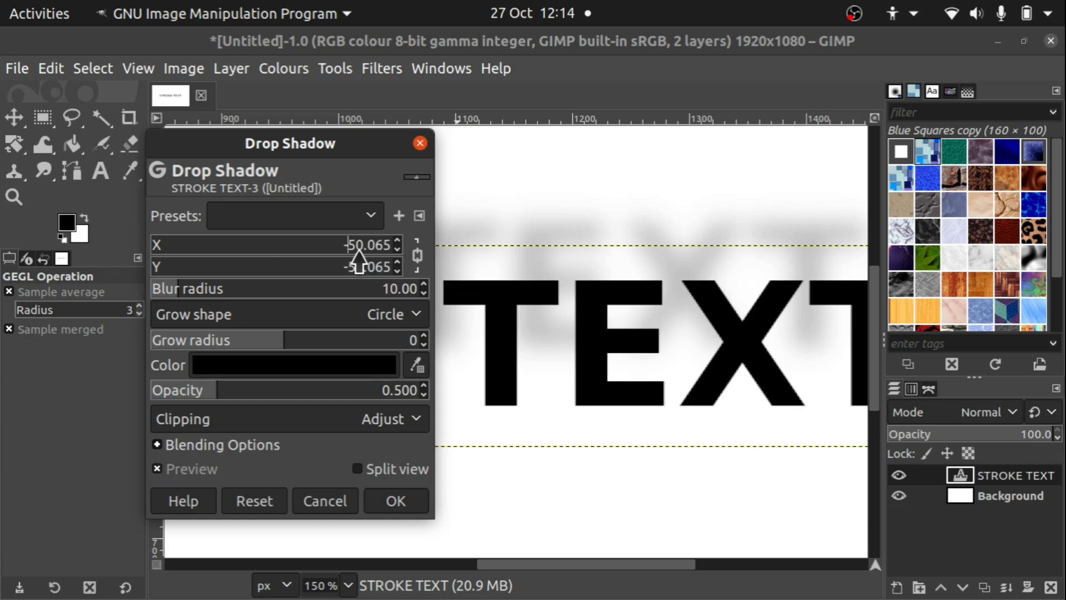
key("BackSpace")
key("BackSpace")
key("BackSpace")
key("BackSpace")
type("0")
key("Return")
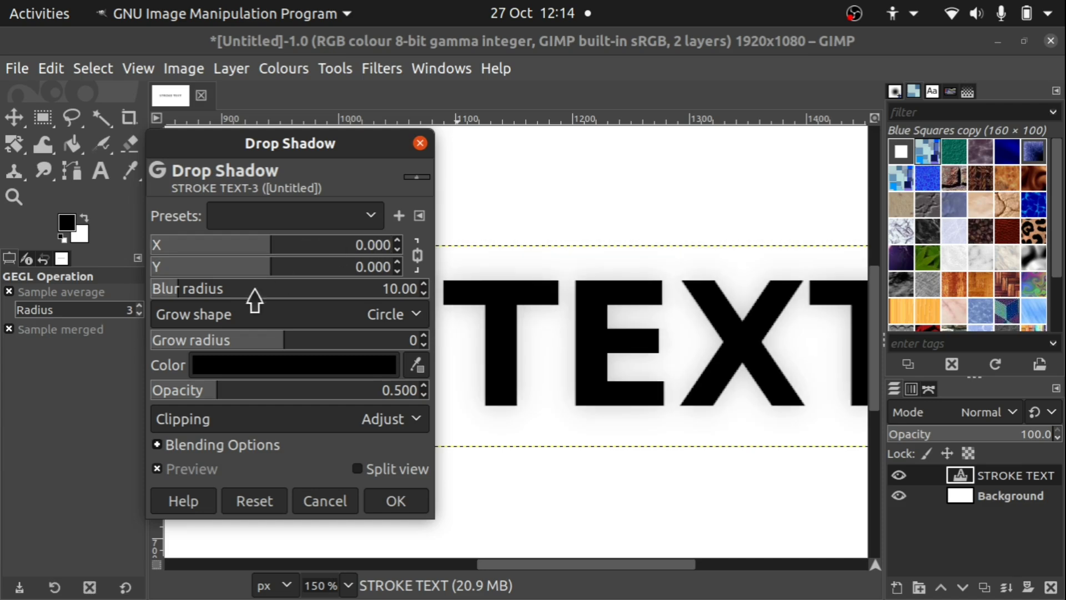
Step: Set blur 0, opacity 2.000, colour ff0000 red and grow radius 4
left_click_drag(167, 293, 132, 297)
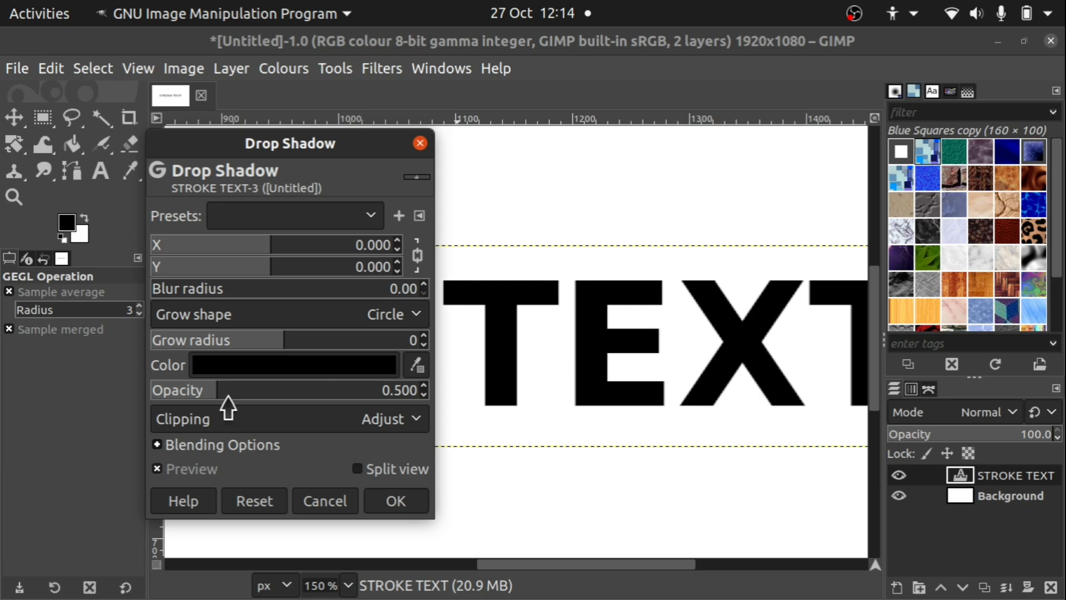
left_click_drag(229, 396, 456, 411)
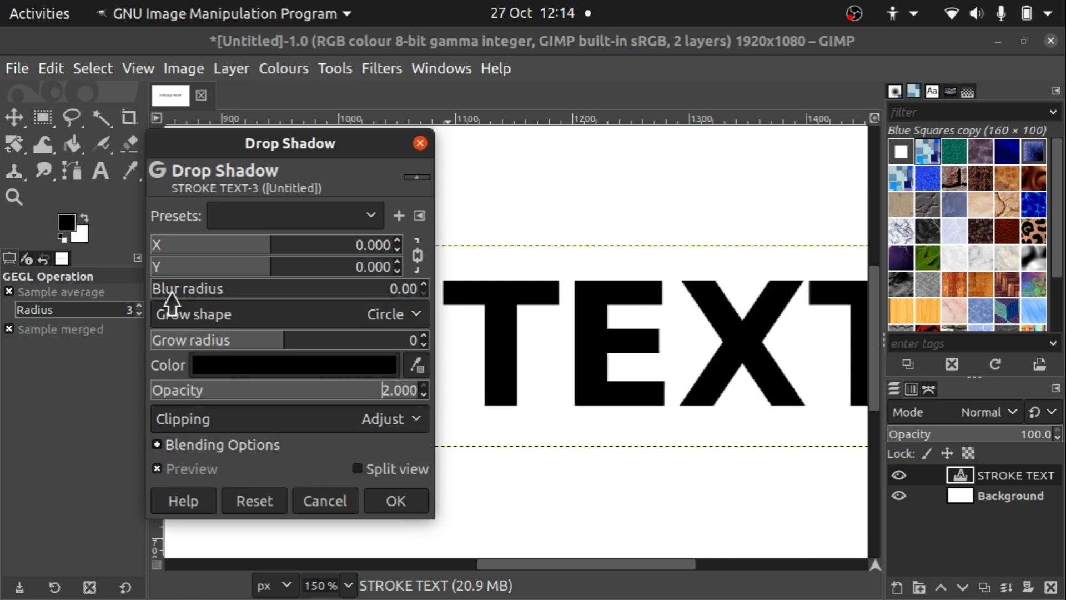
left_click_drag(210, 326, 326, 340)
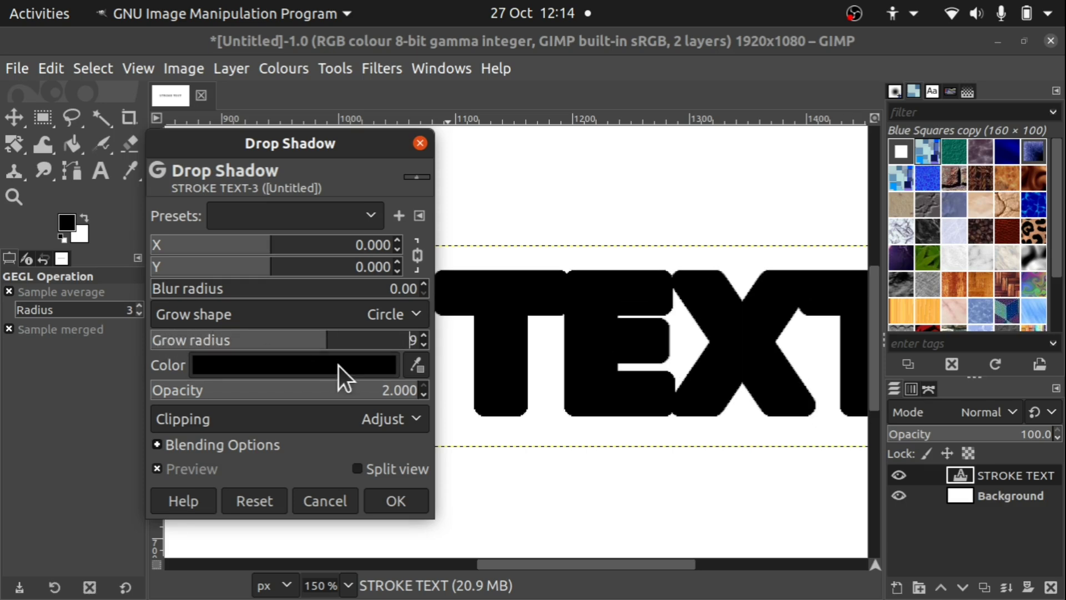
left_click(338, 366)
left_click_drag(408, 281, 445, 281)
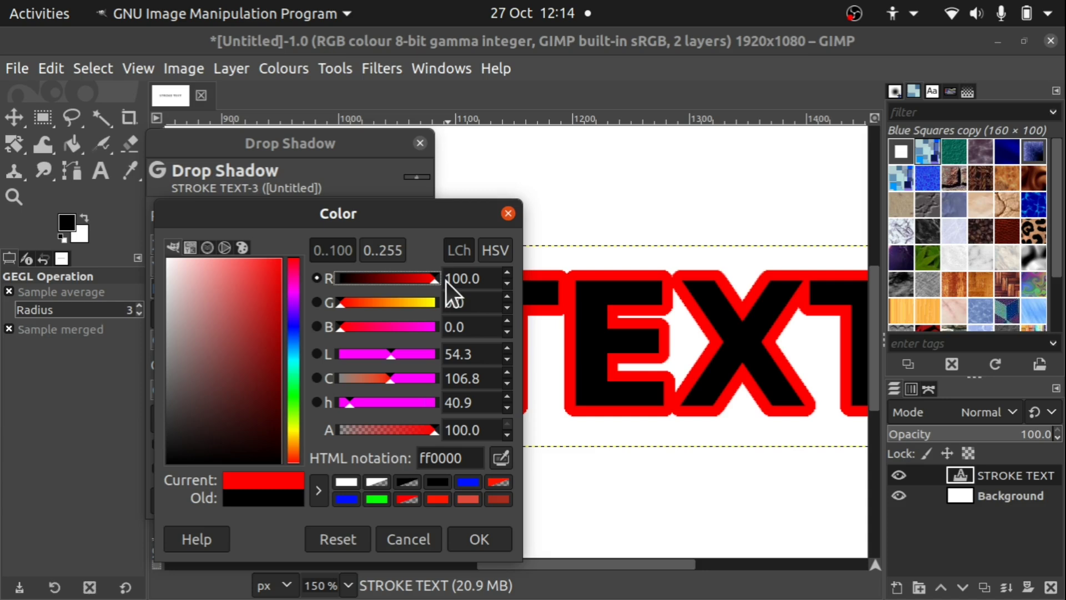
left_click(482, 541)
left_click(273, 340)
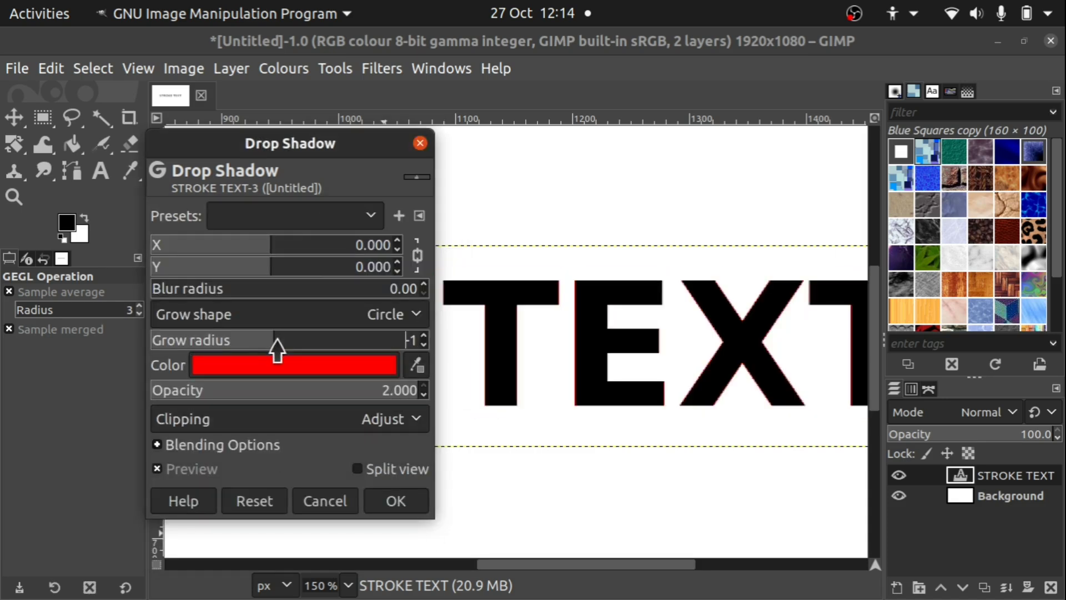
left_click_drag(278, 340, 309, 335)
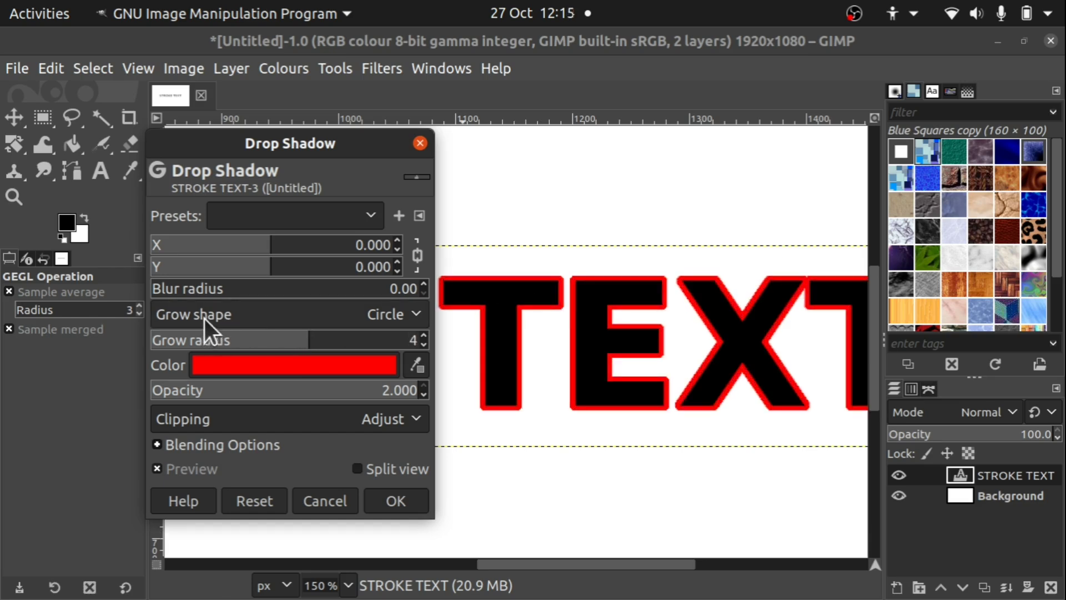
Step: Try Square, then Circle, and settle on Diamond as the Drop Shadow grow shape
left_click(268, 309)
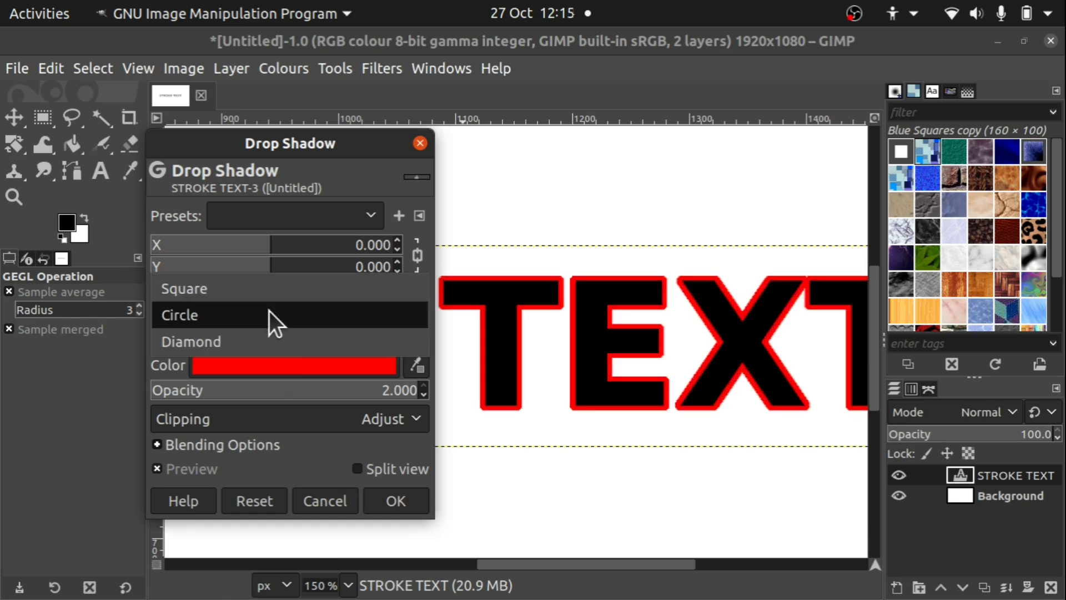
left_click(237, 299)
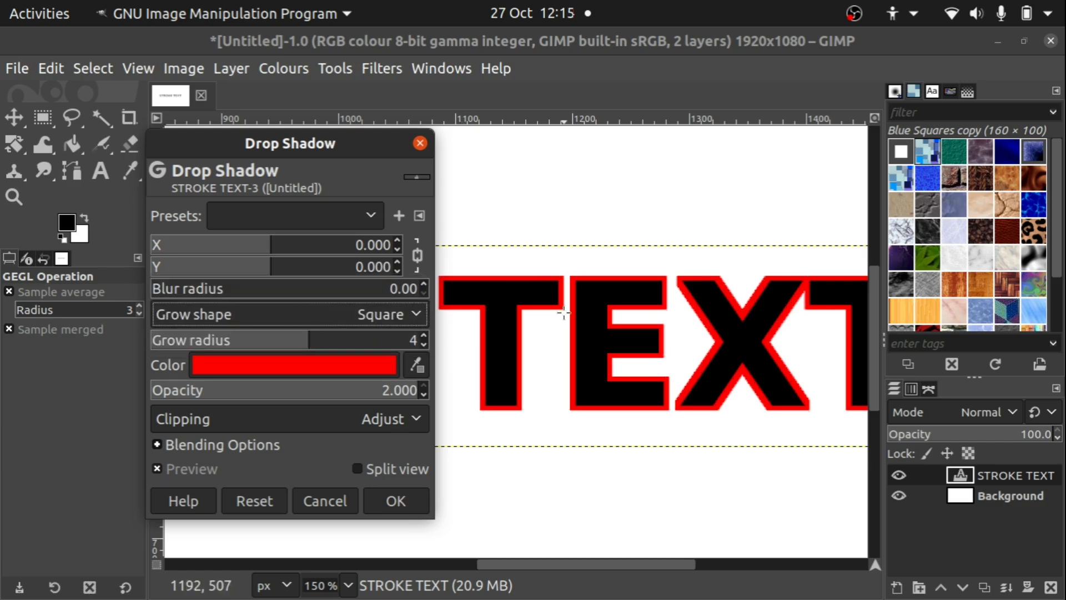
left_click(239, 313)
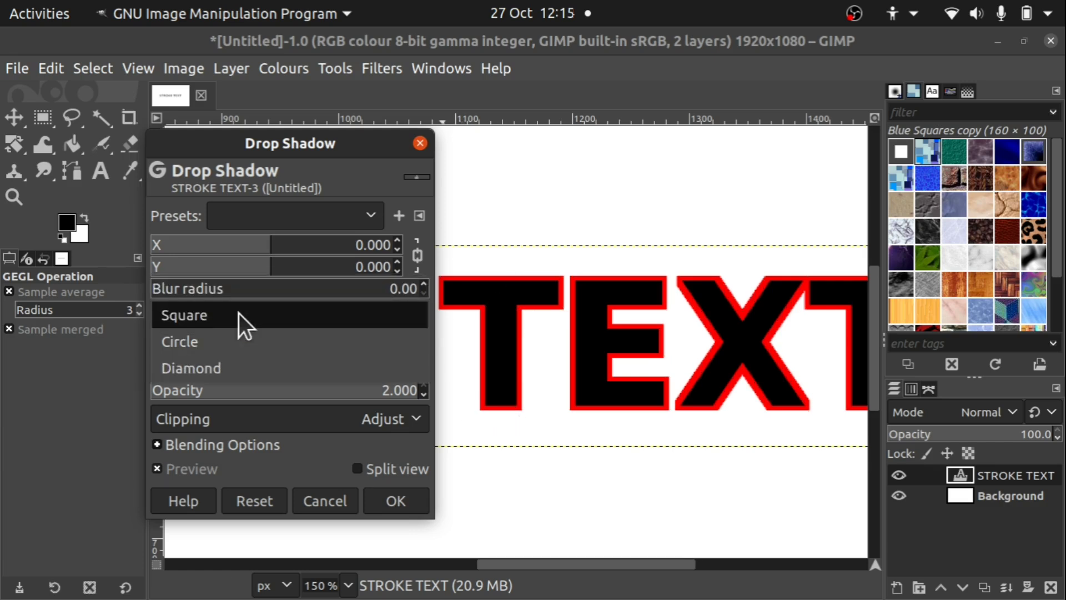
left_click(234, 340)
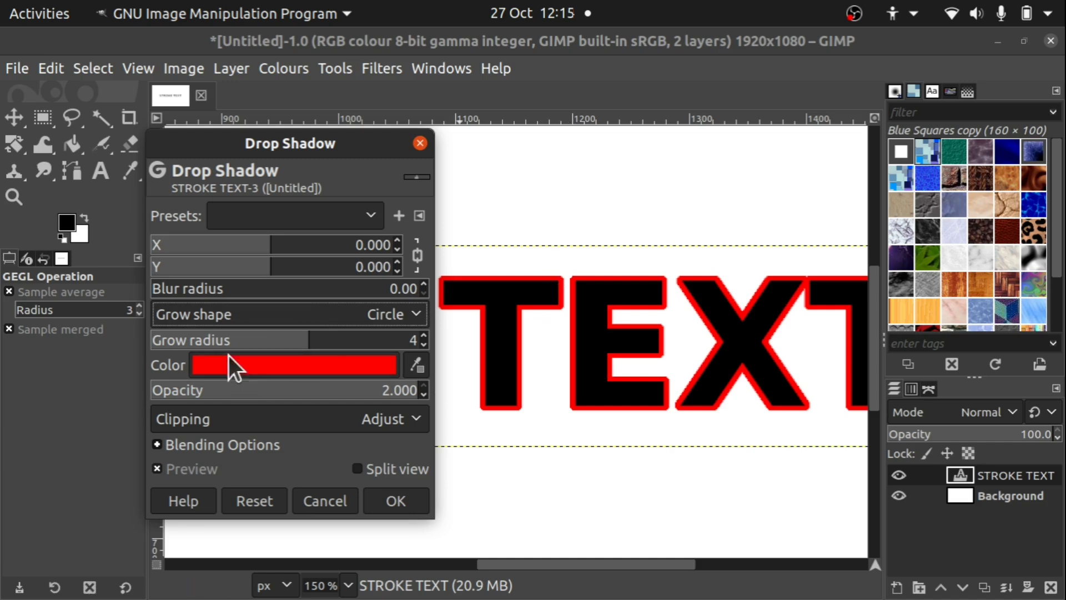
left_click(241, 315)
left_click(236, 335)
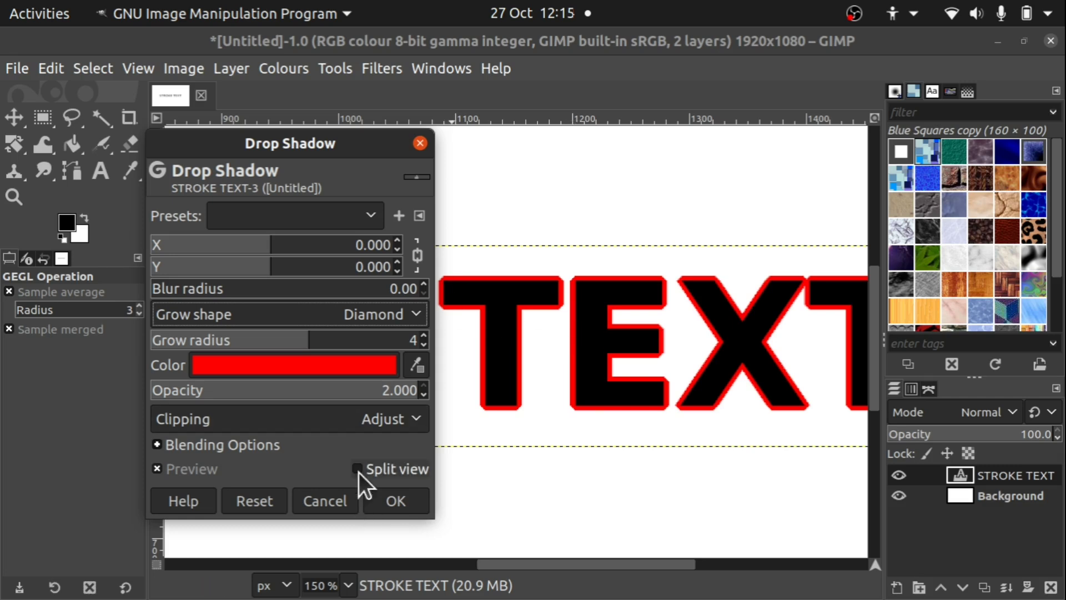
left_click(357, 470)
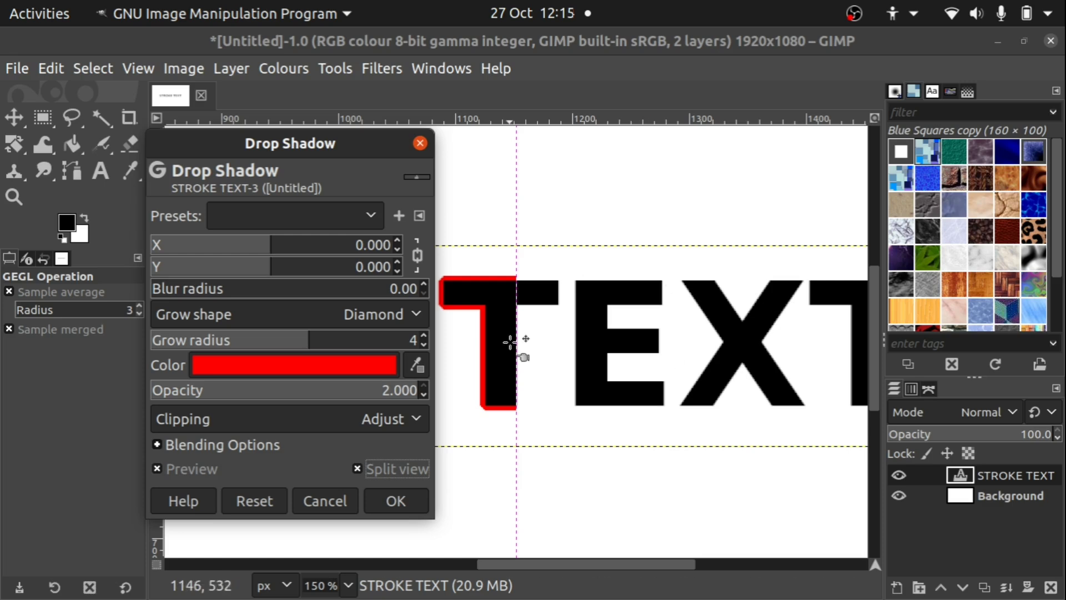
left_click(357, 468)
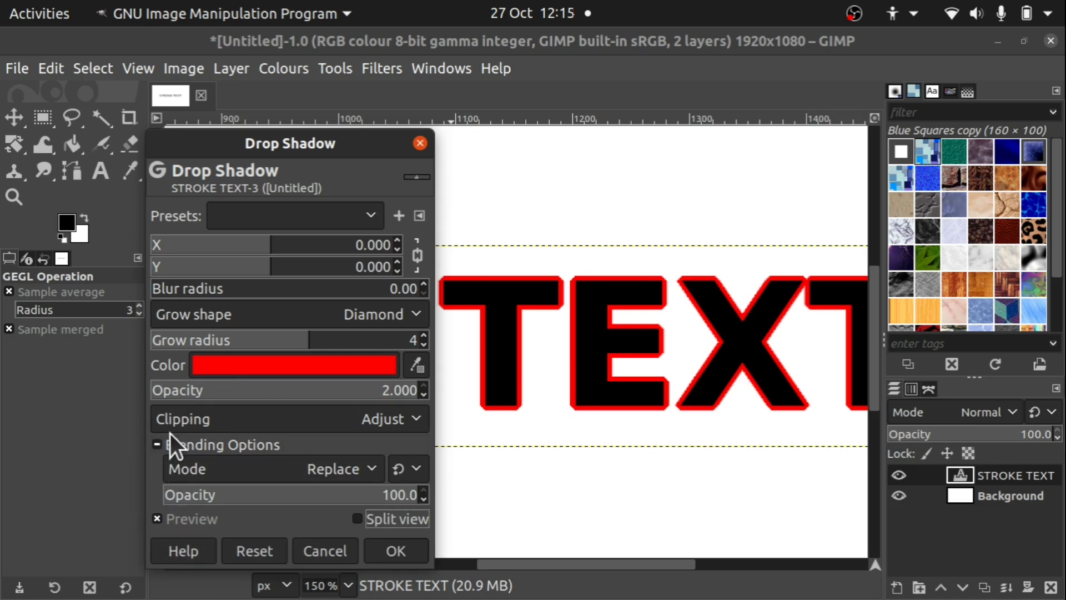
left_click(158, 445)
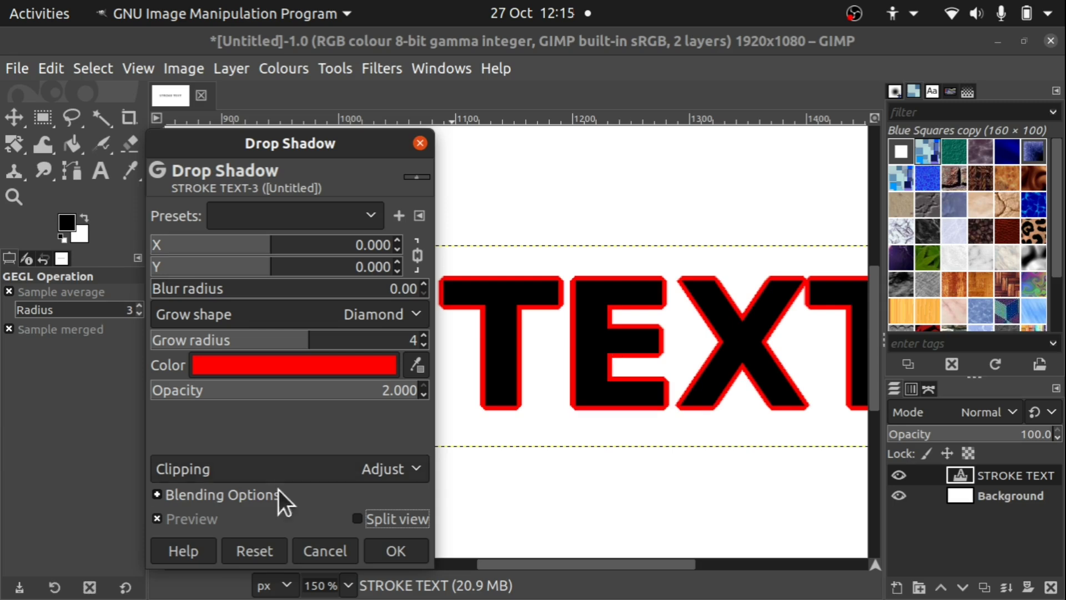
Step: Apply the Diamond-grown red outline and zoom out to 50% to view the whole STROKE TEXT
left_click(393, 550)
key("z")
left_click(409, 293, "ctrl")
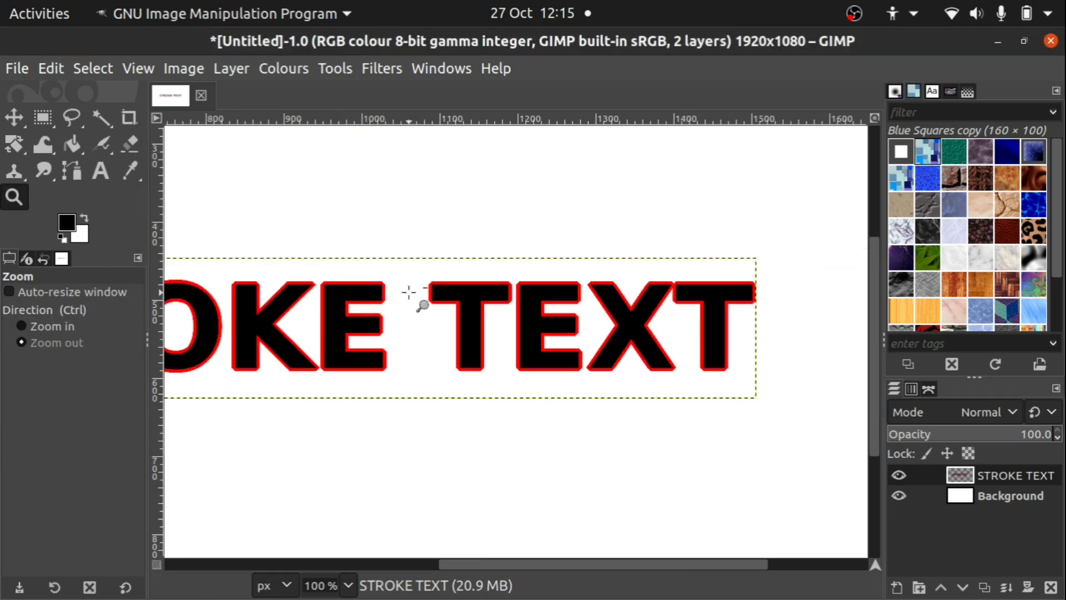
left_click(409, 293, "ctrl")
left_click(397, 305, "ctrl")
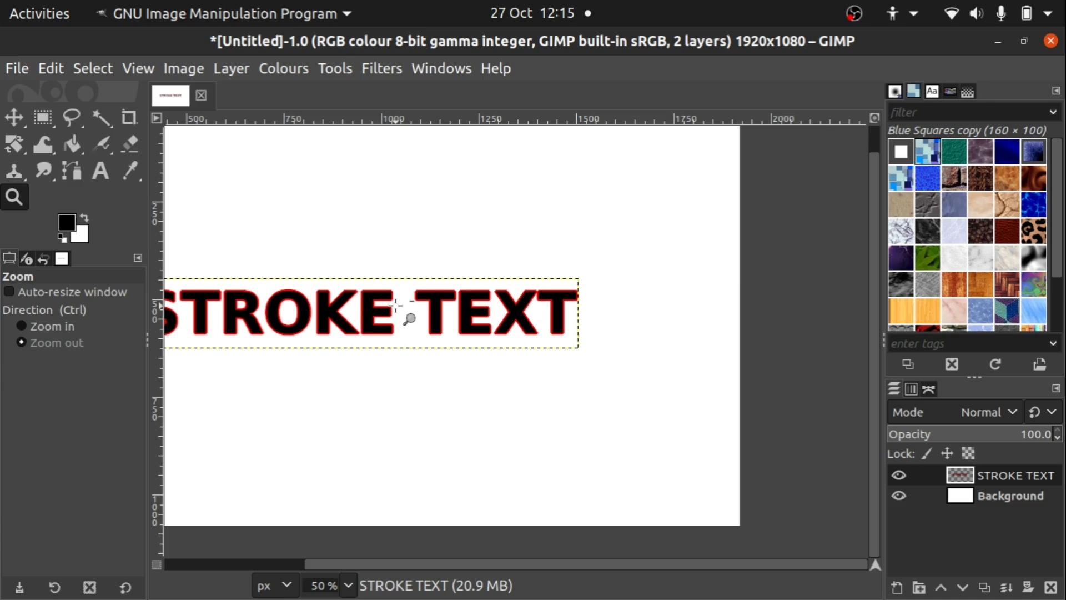